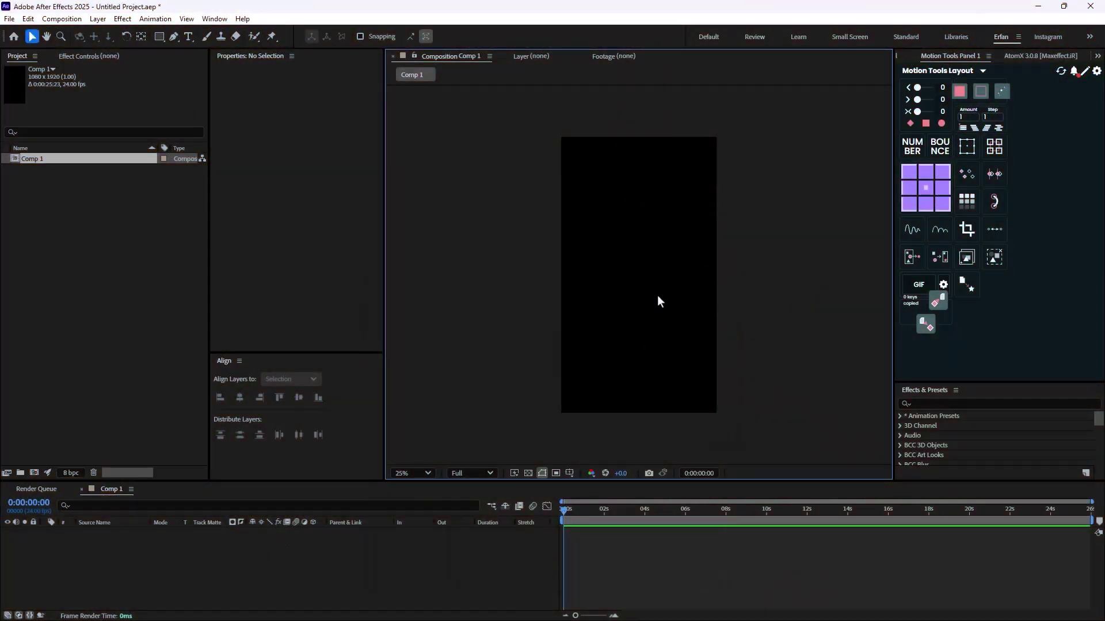
- Set the Rectangle tool's fill type to Linear Gradient
click(437, 558)
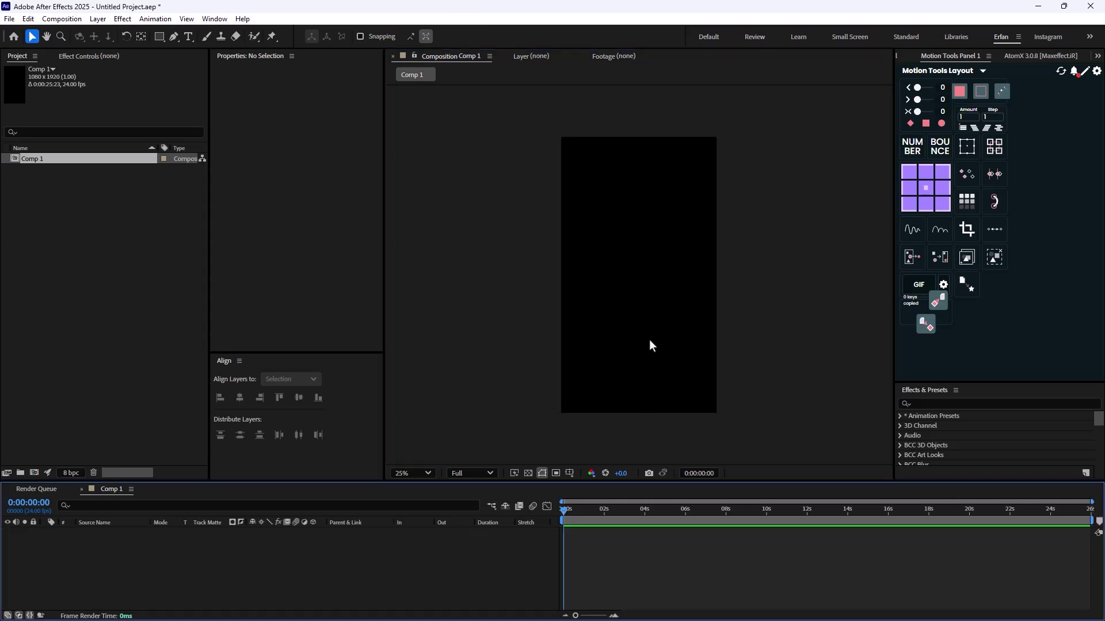
click(159, 37)
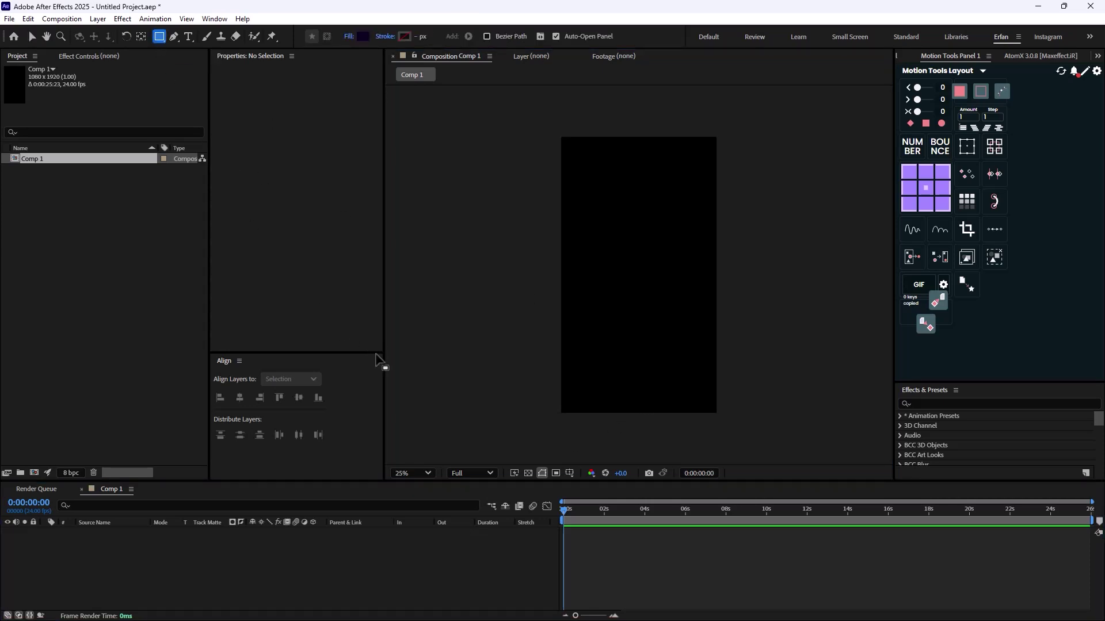
click(348, 36)
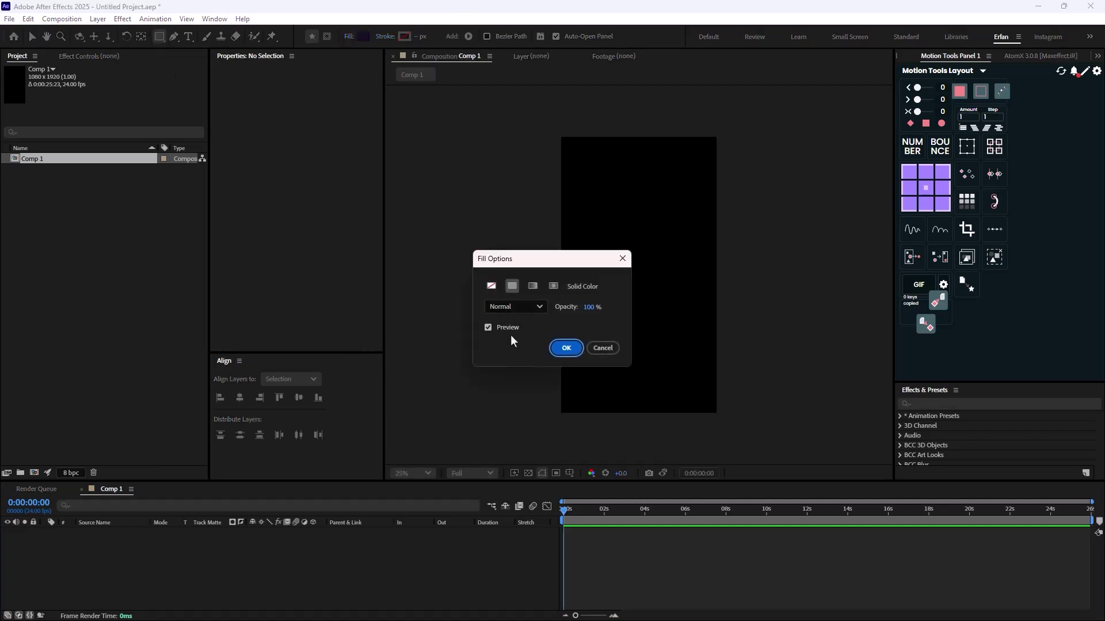
click(537, 288)
click(559, 350)
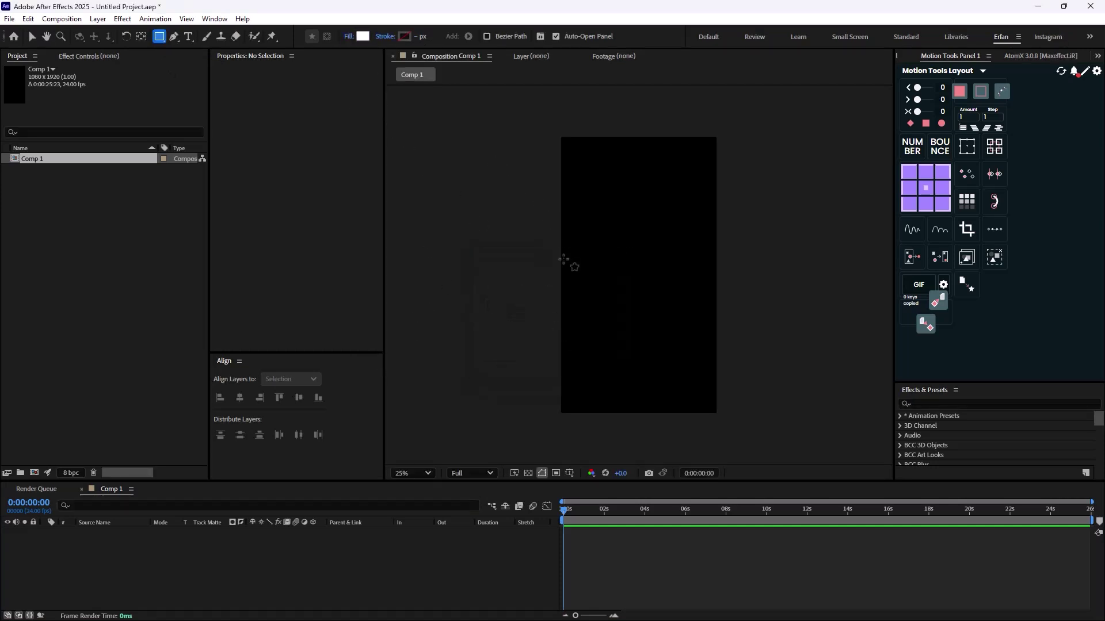
- Draw an 888 x 616 rectangle in the composition centre and set Roundness to 27
drag(576, 221, 701, 323)
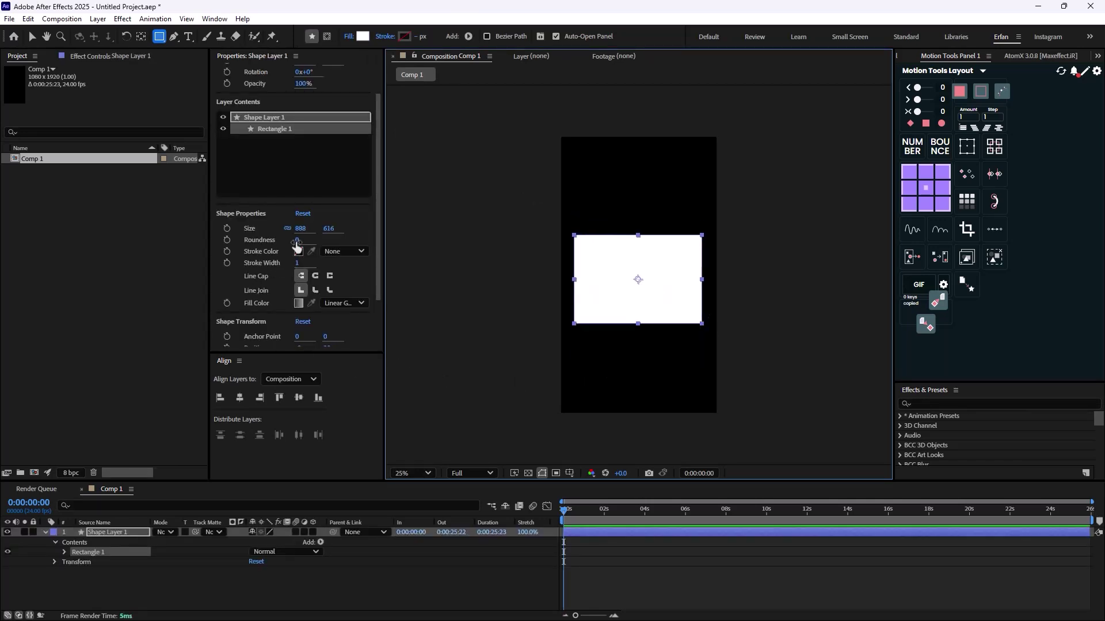
drag(296, 242, 316, 246)
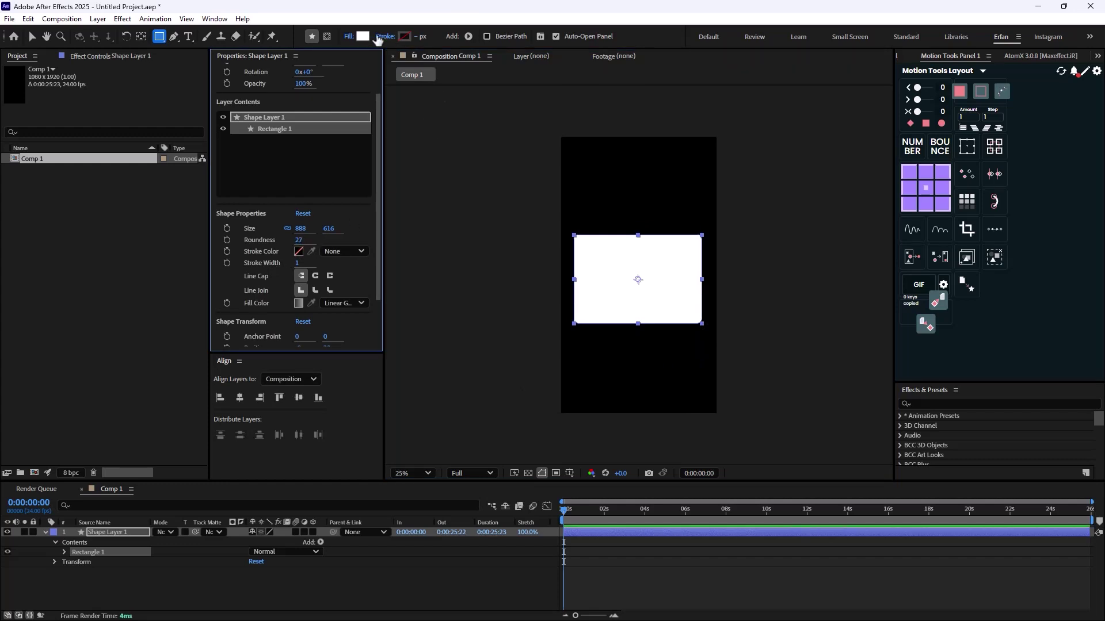
click(353, 38)
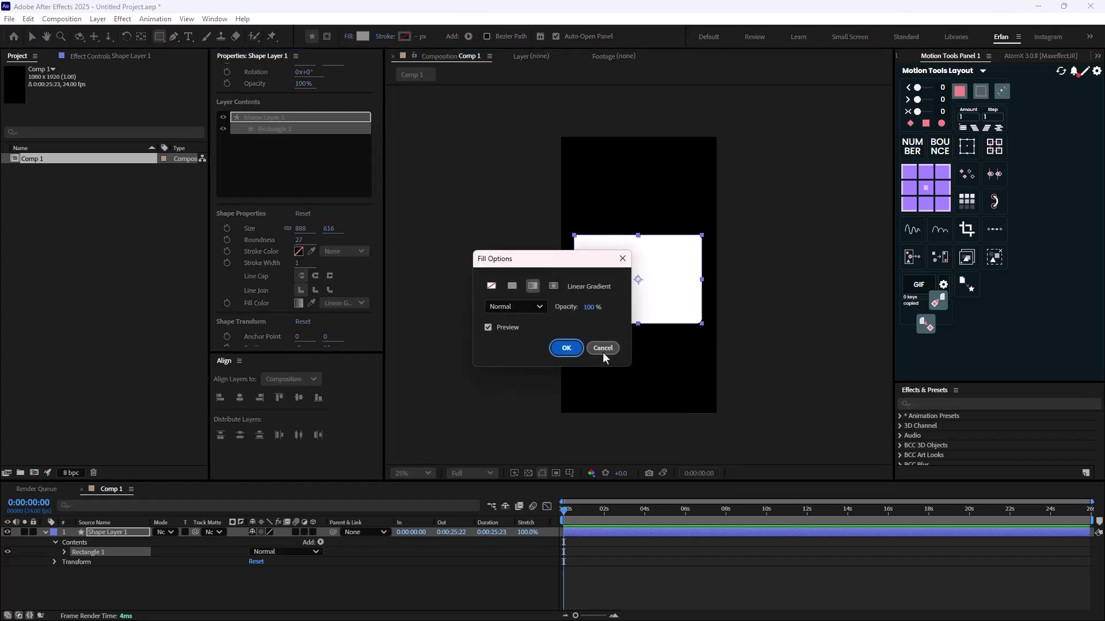
- In the Gradient Editor, set the left stop to 031640 and the right stop to 000E2D
click(602, 349)
click(362, 36)
drag(599, 180, 794, 306)
drag(775, 436, 805, 473)
drag(782, 525, 783, 527)
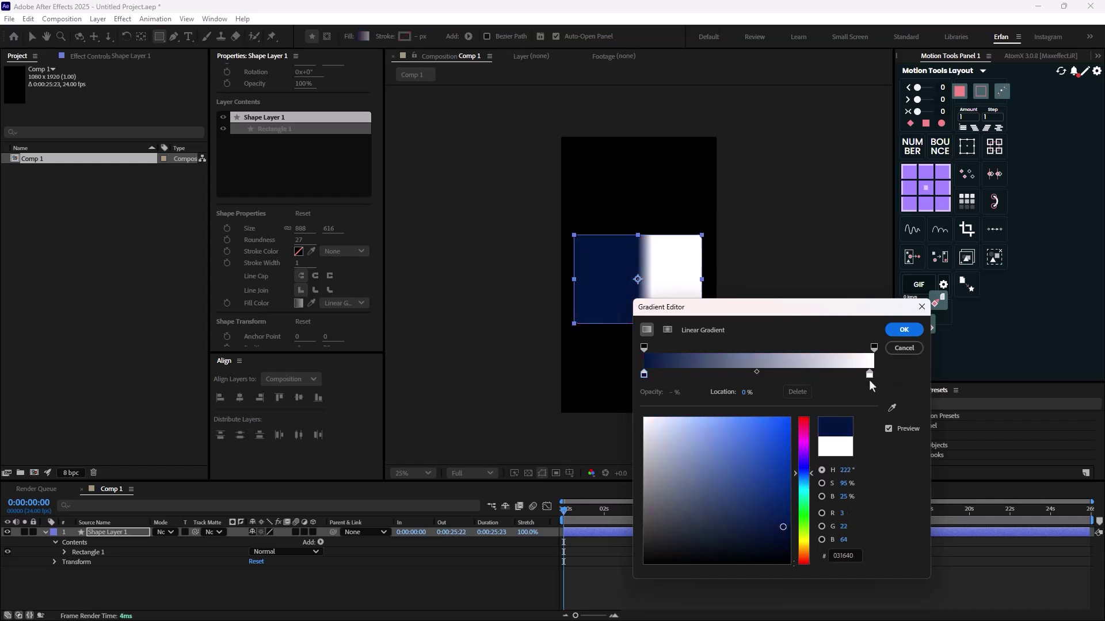
click(869, 374)
click(892, 407)
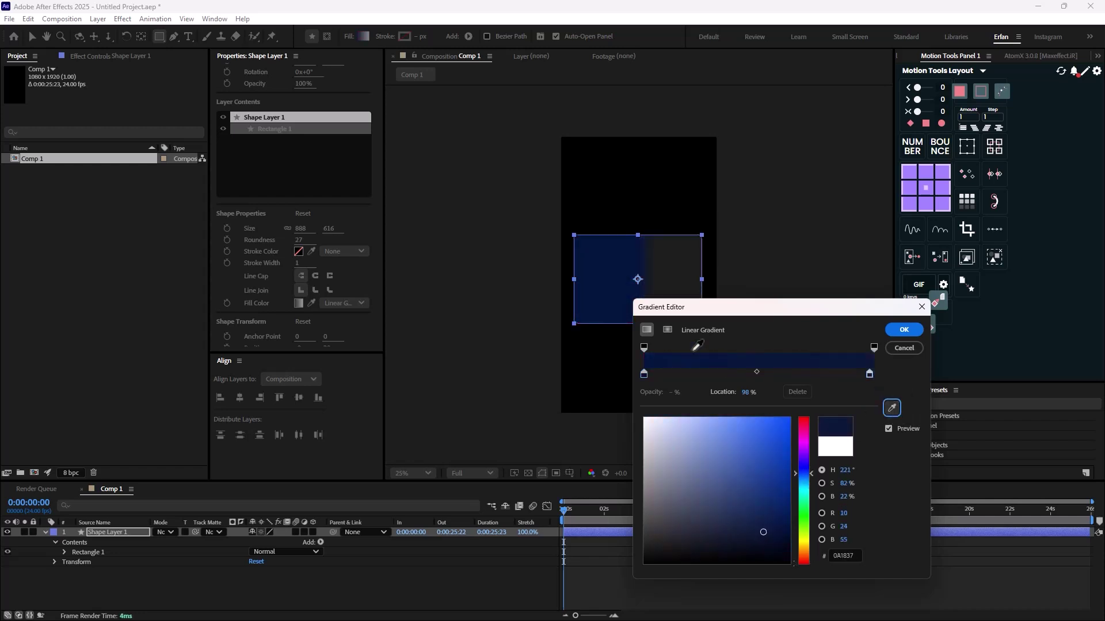
drag(784, 527, 787, 539)
- Drag the gradient handles so the navy blend runs diagonally from top-left to bottom-right
click(904, 329)
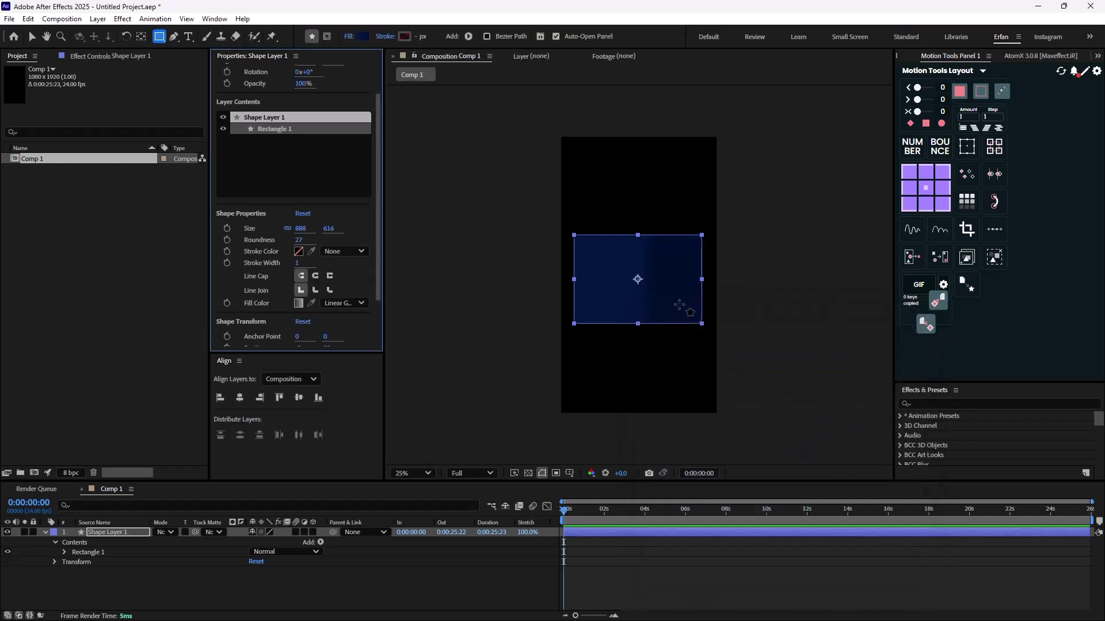
key(v)
drag(652, 280, 697, 323)
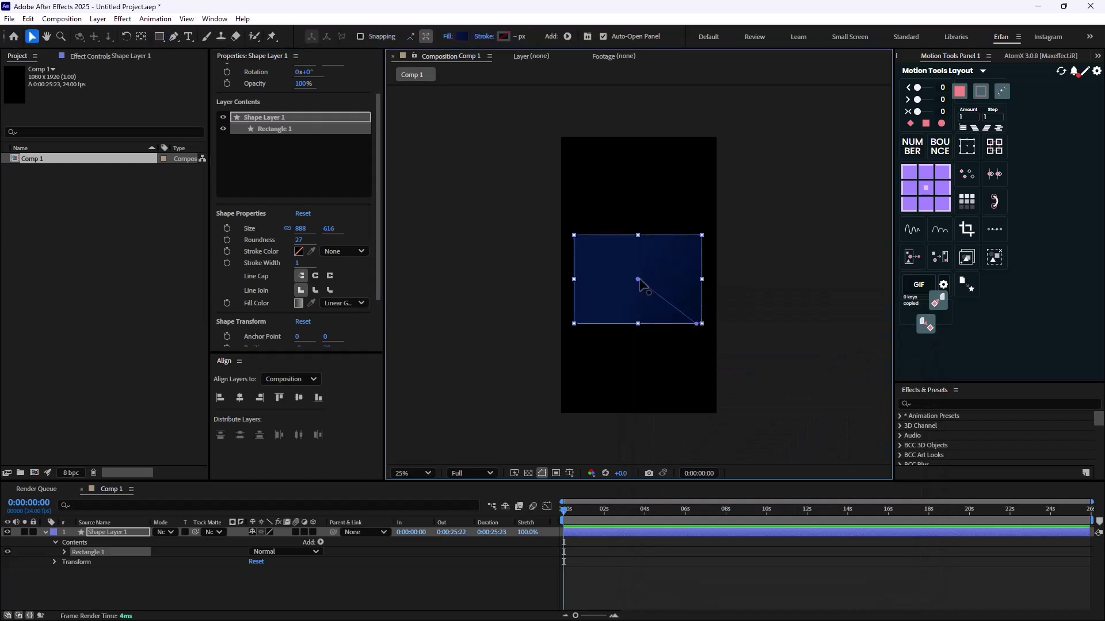
drag(638, 280, 535, 205)
click(375, 596)
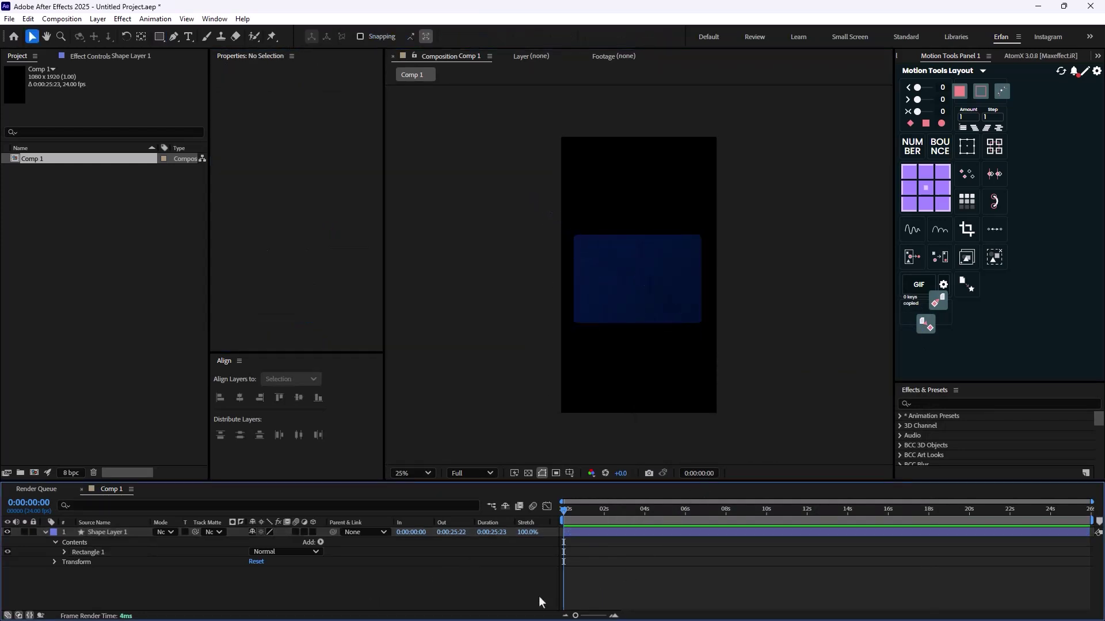
- Nudge the rectangle layer slightly upward in the composition
click(119, 534)
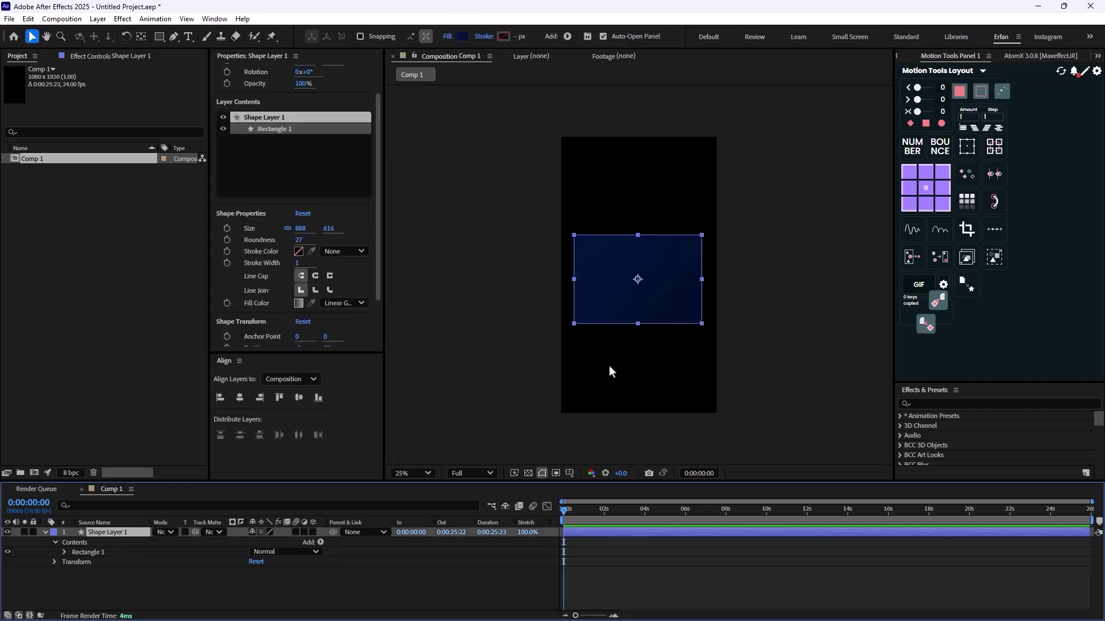
key(period)
key(shift+Up)
key(shift+Up)
key(shift+Up)
key(shift+Up)
key(shift+Up)
key(shift+Up)
key(shift+Up)
key(shift+Up)
key(shift+Up)
key(shift+Up)
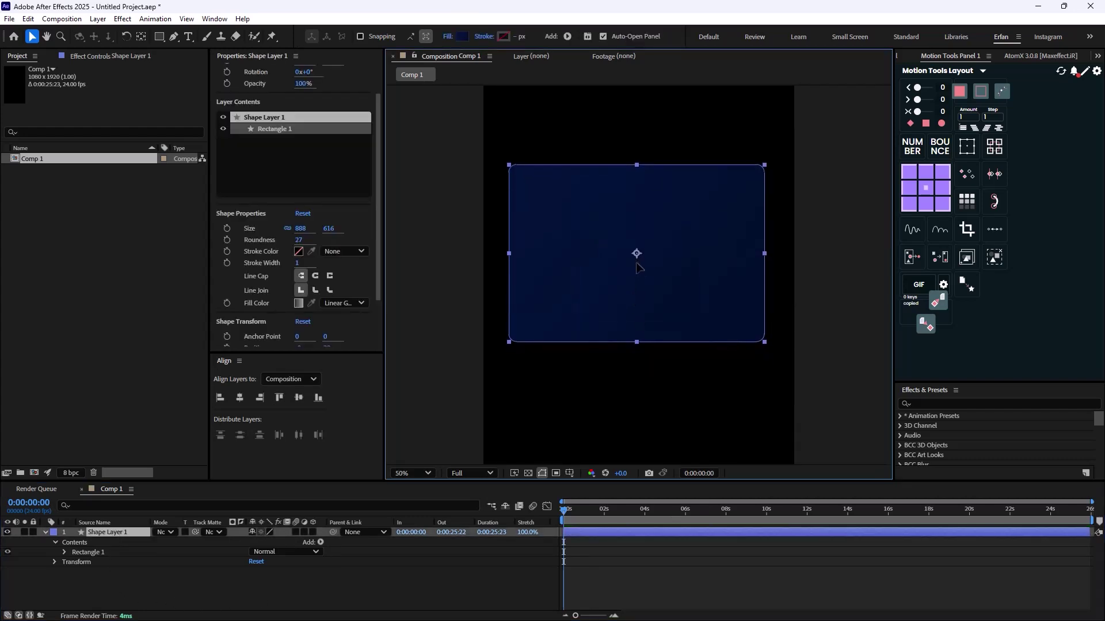
click(302, 589)
key(comma)
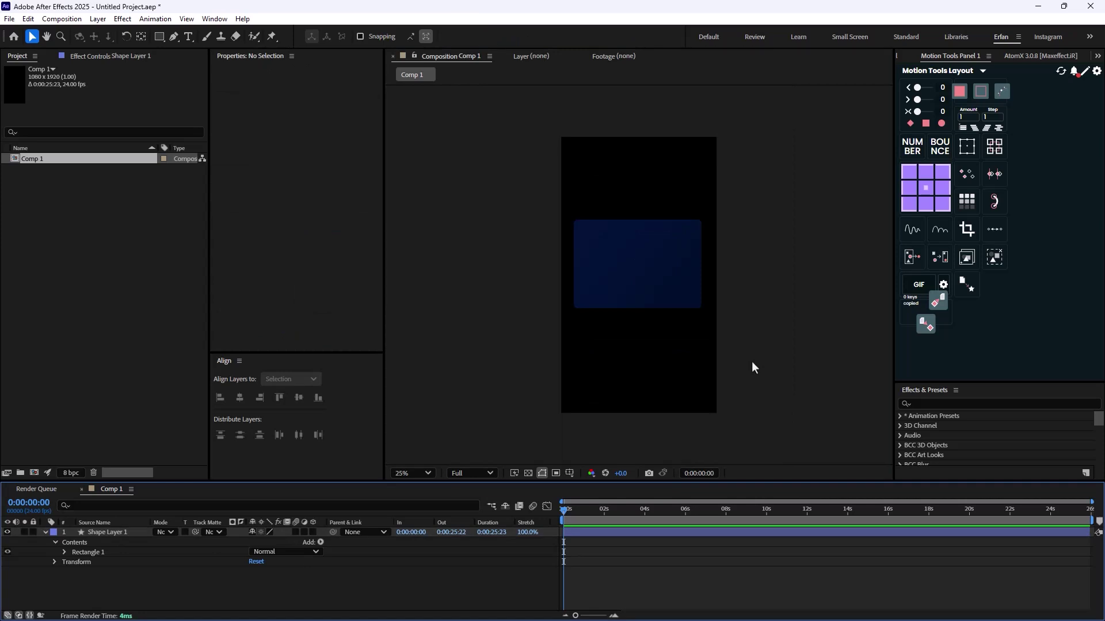
- Set the Pen tool to no fill and a bright green 1BE733 stroke
click(173, 38)
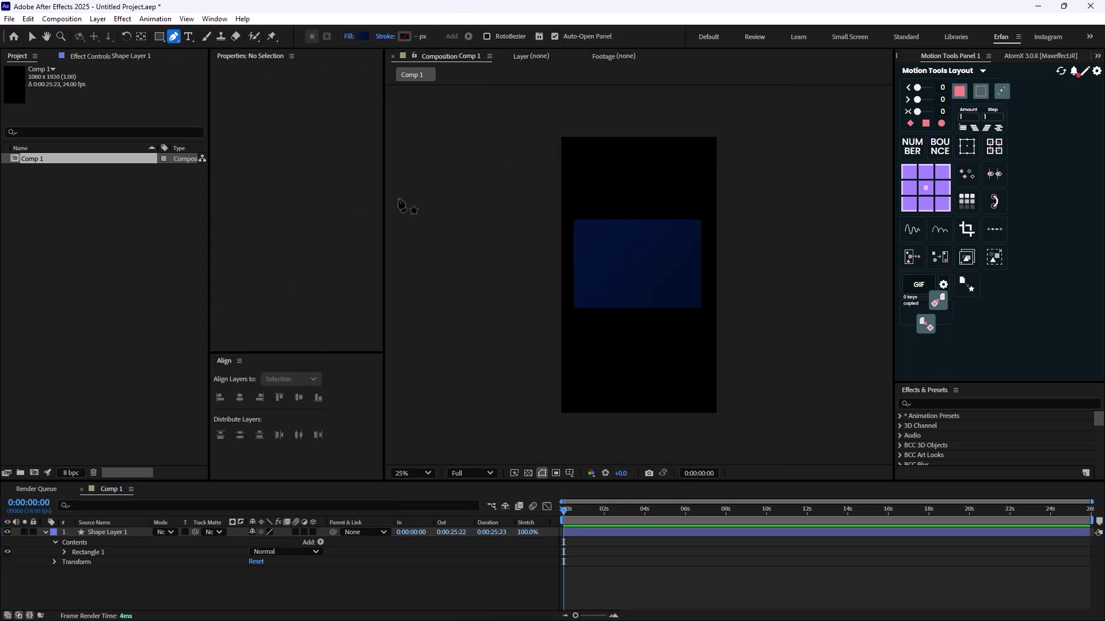
click(349, 36)
click(491, 285)
click(568, 348)
click(405, 37)
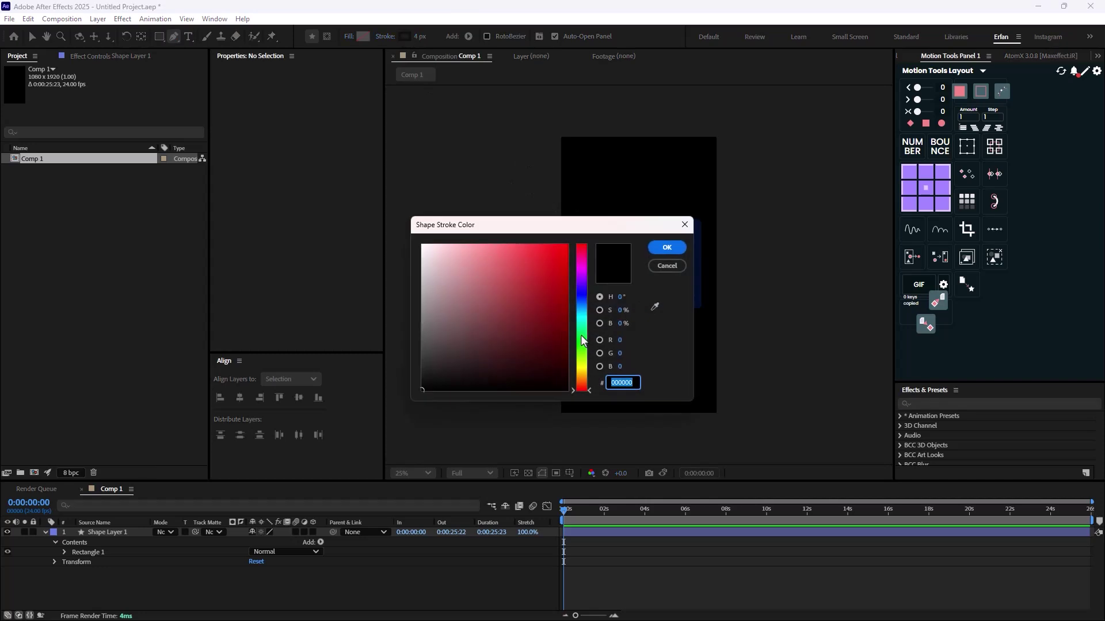
drag(588, 344, 584, 339)
click(550, 257)
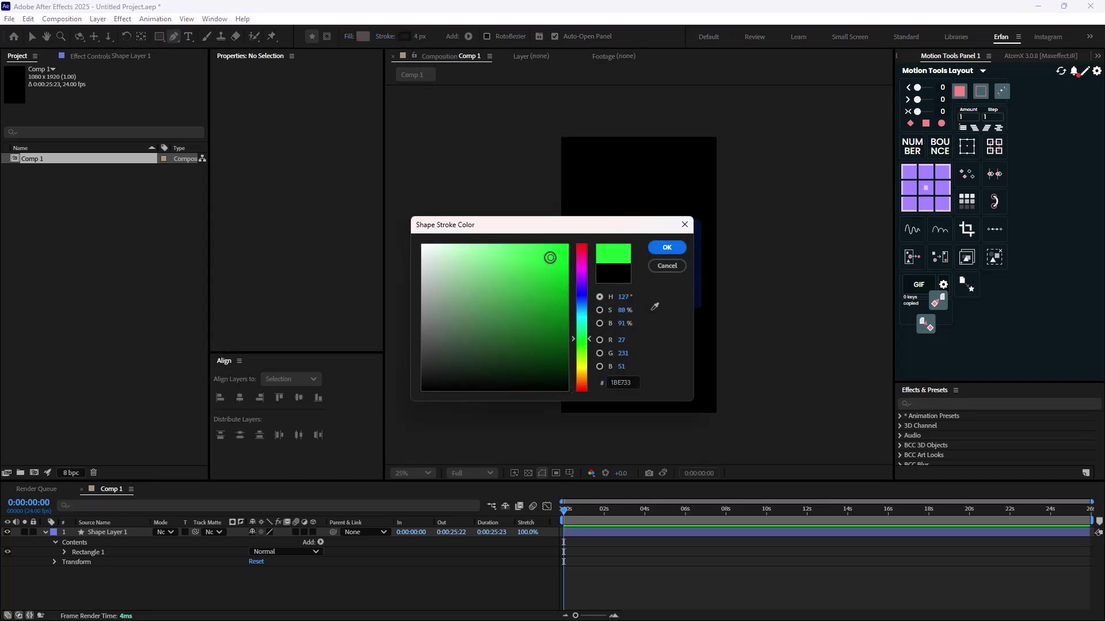
click(668, 250)
- Draw a six-point zigzag line rising from the box's bottom-left to its top-right corner
key(period)
click(515, 335)
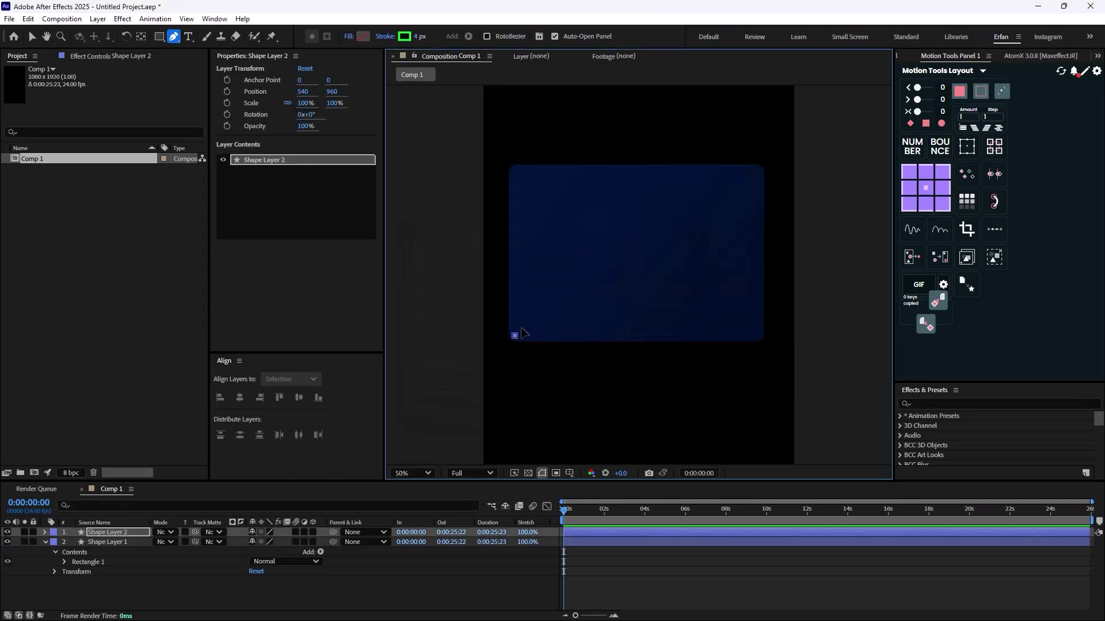
click(558, 273)
click(592, 303)
click(640, 213)
click(663, 248)
click(756, 168)
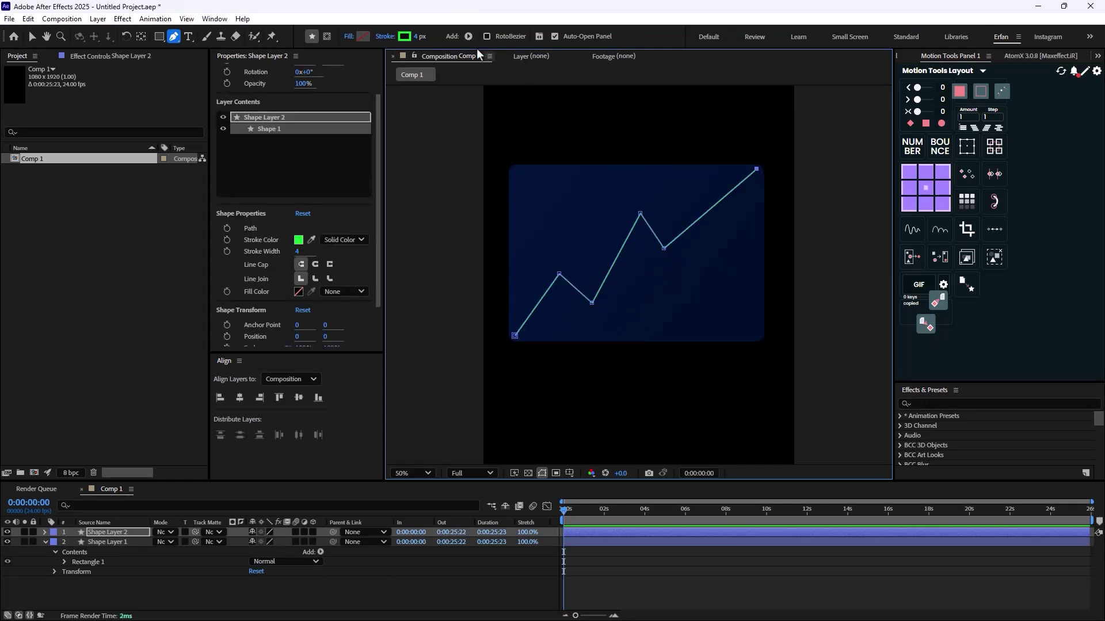
- Give the line a 6 px stroke with Round Cap and Round Join
drag(415, 37, 424, 37)
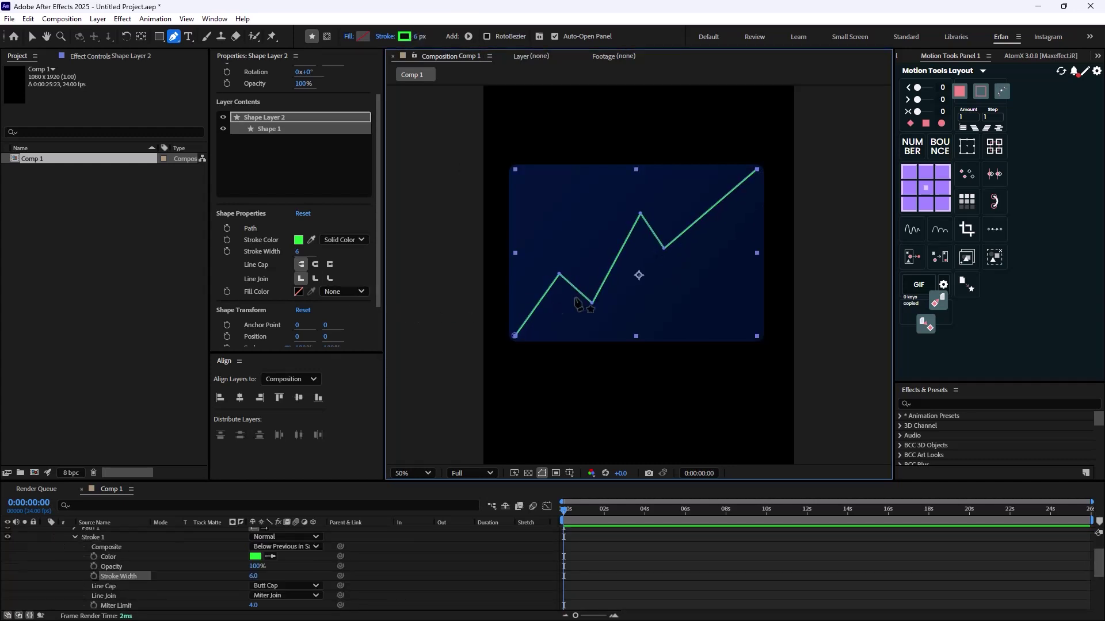
key(v)
click(315, 264)
click(316, 279)
scroll(116, 540, up, 5)
- Rename the rectangle layer Base and the graph line layer Line
click(111, 538)
key(u)
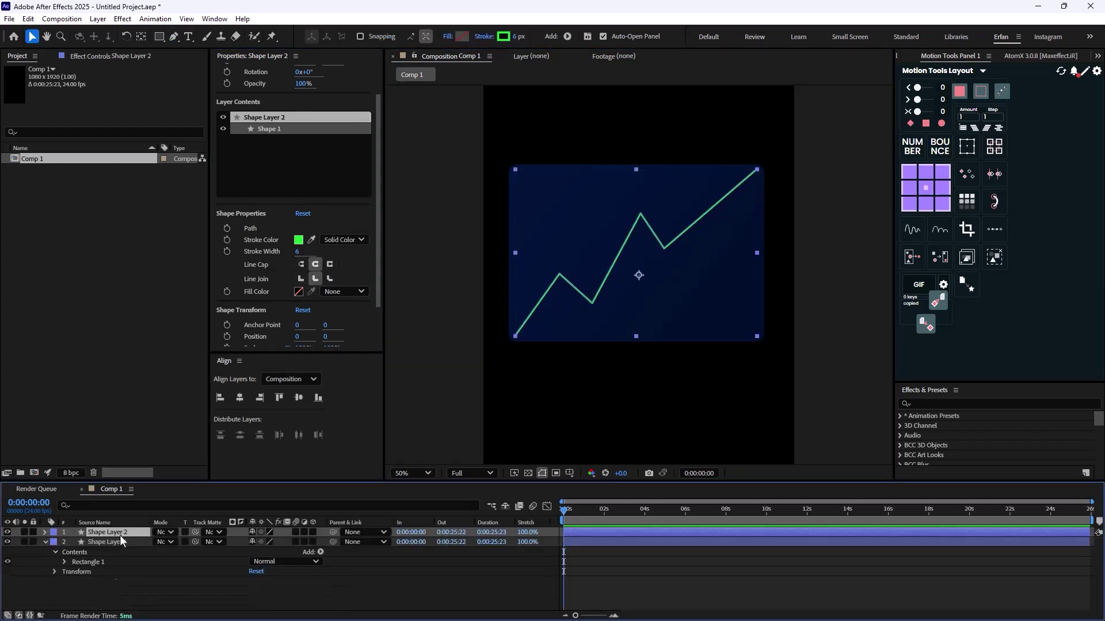
click(44, 543)
click(95, 542)
key(Return)
text(Base)
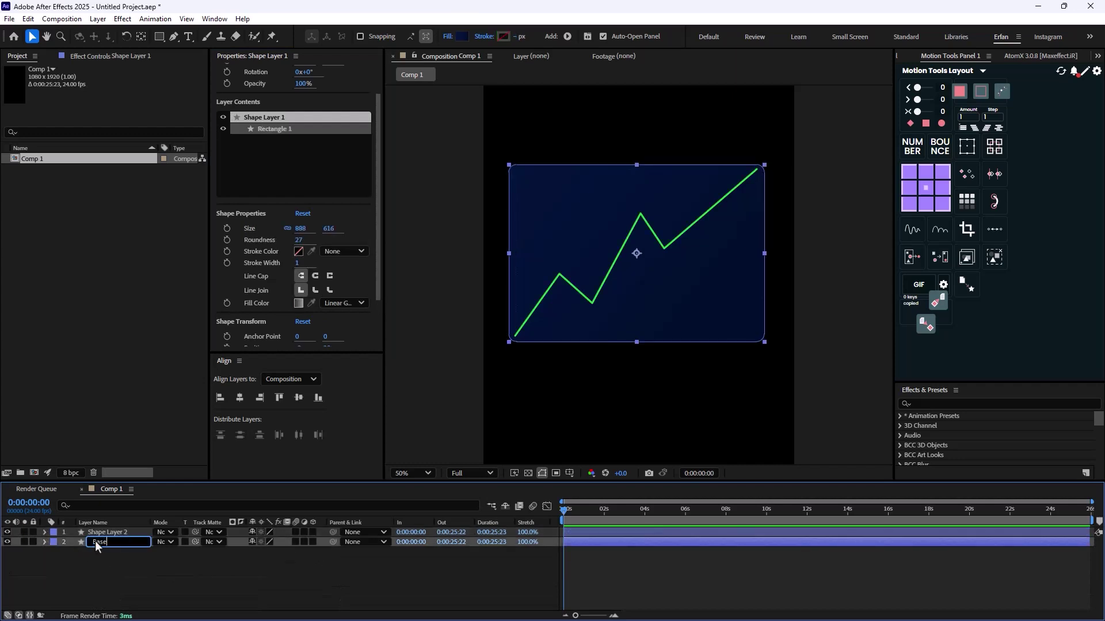
key(Return)
click(109, 537)
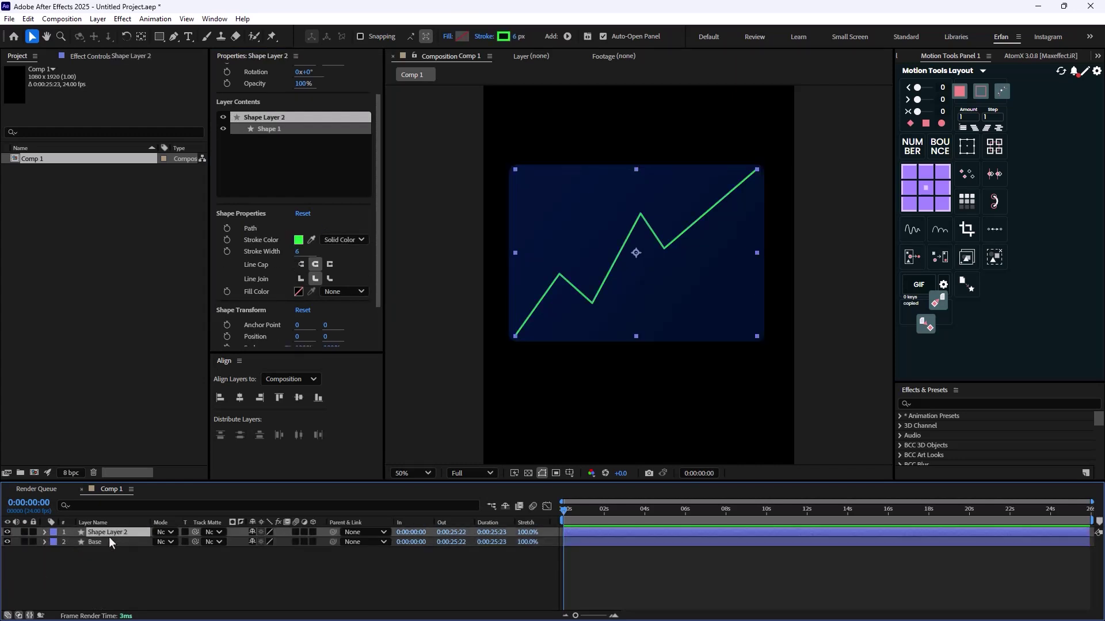
key(Return)
text(Line)
key(Return)
- Apply Deep Glow to Line with Exposure 0.25 and Radius 150
click(394, 412)
click(126, 533)
key(ctrl+space)
text(Glow)
key(Return)
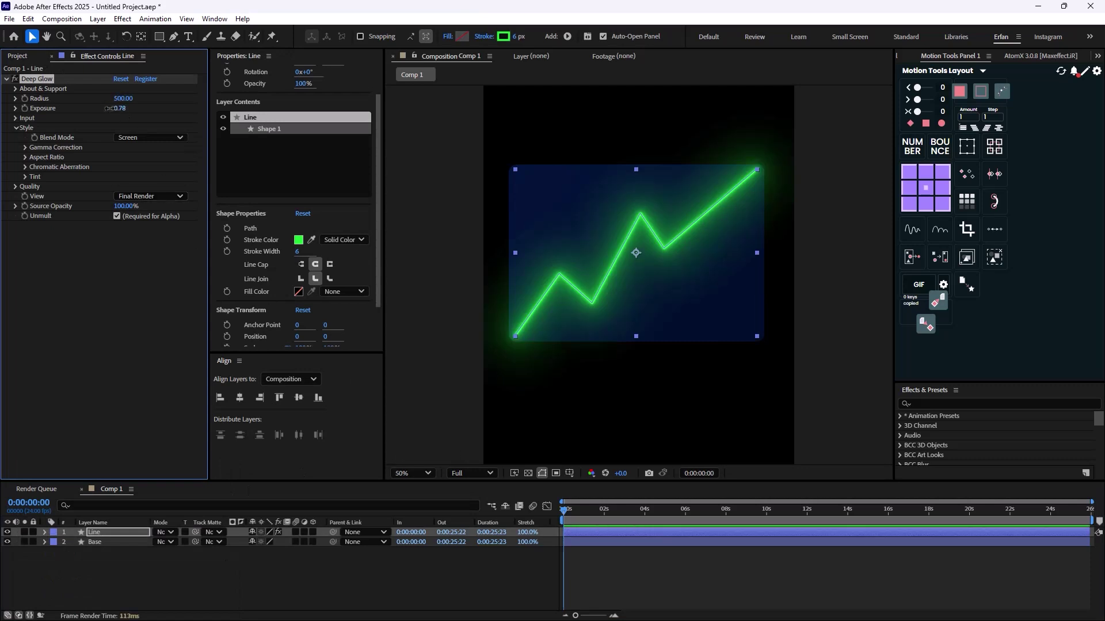
mouse_move(107, 108)
mouse_down()
mouse_move(84, 108)
mouse_move(113, 108)
mouse_up()
click(124, 98)
text(150)
key(Return)
click(354, 582)
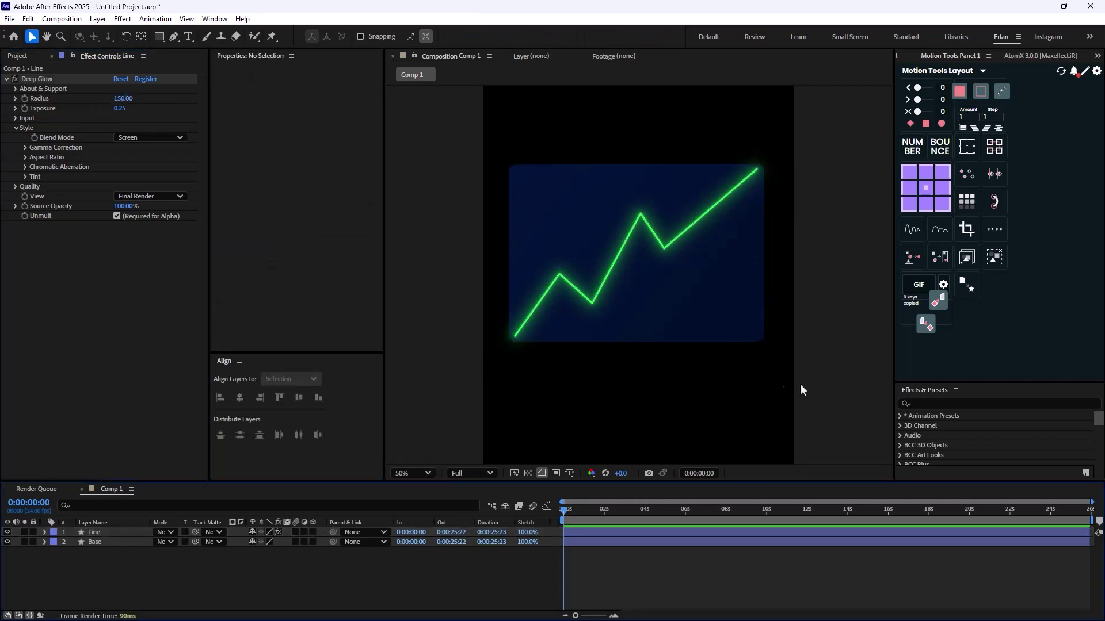
- Add Trim Paths to Line and keyframe End at 0% on the first frame
click(92, 533)
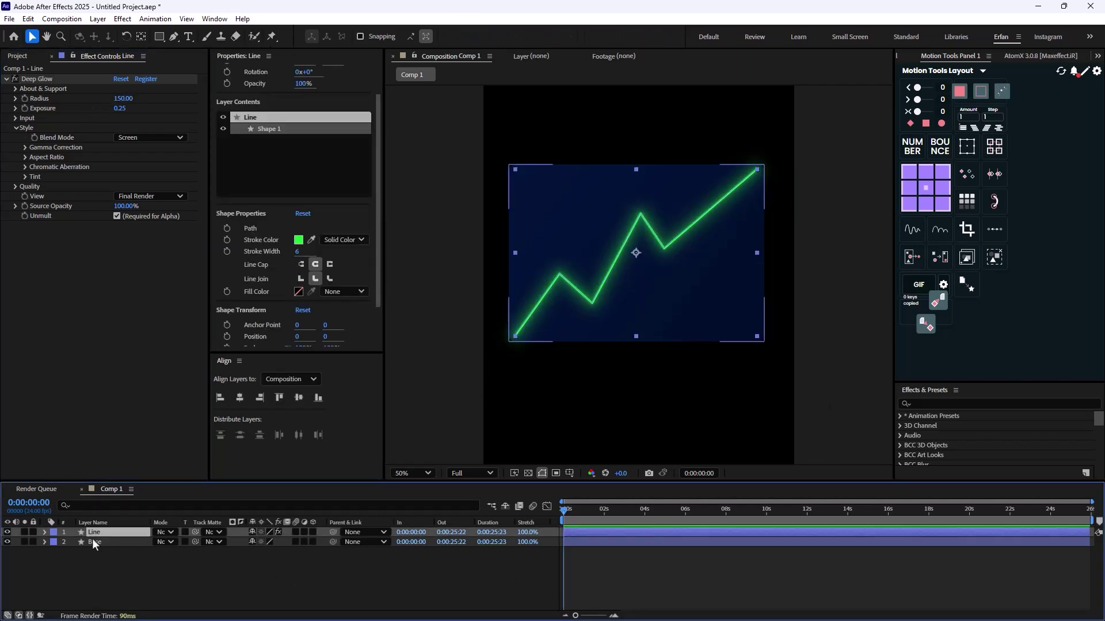
click(45, 532)
click(320, 543)
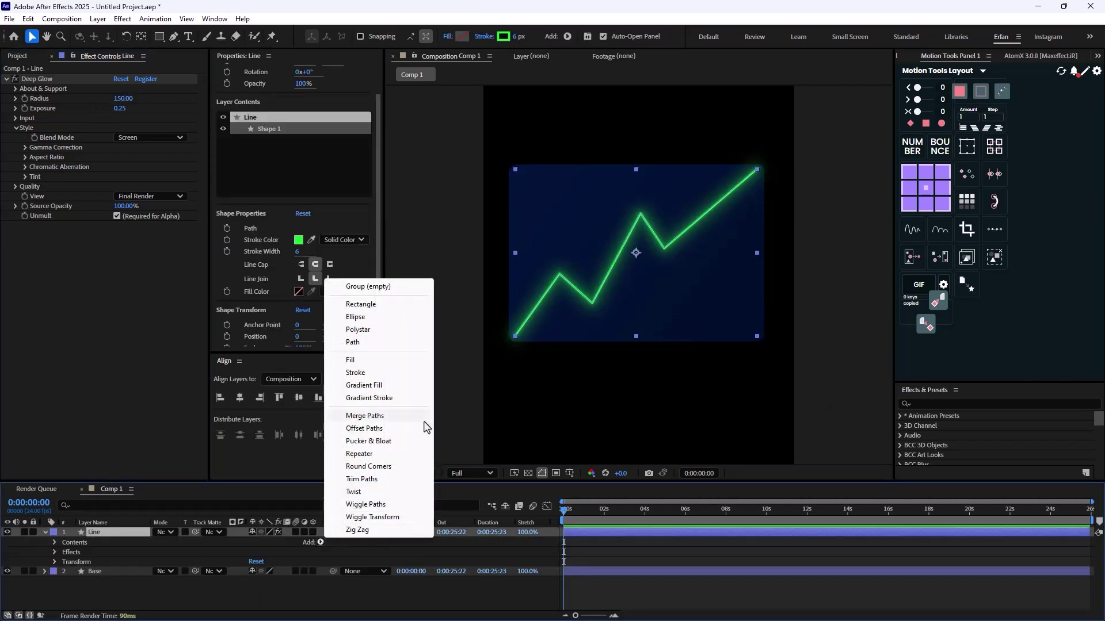
click(373, 480)
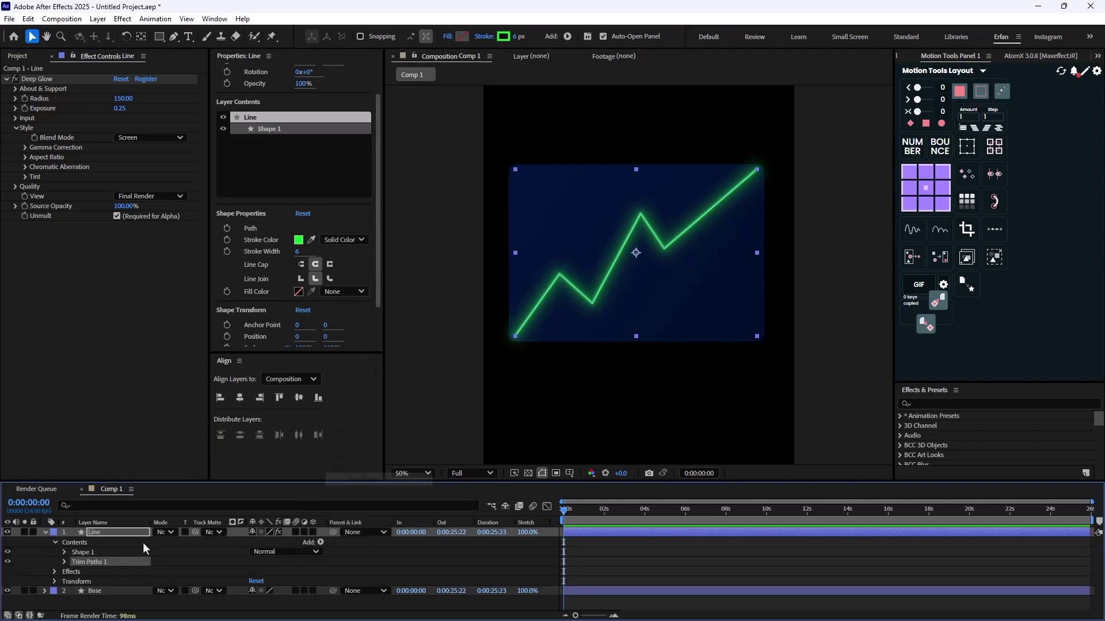
click(64, 562)
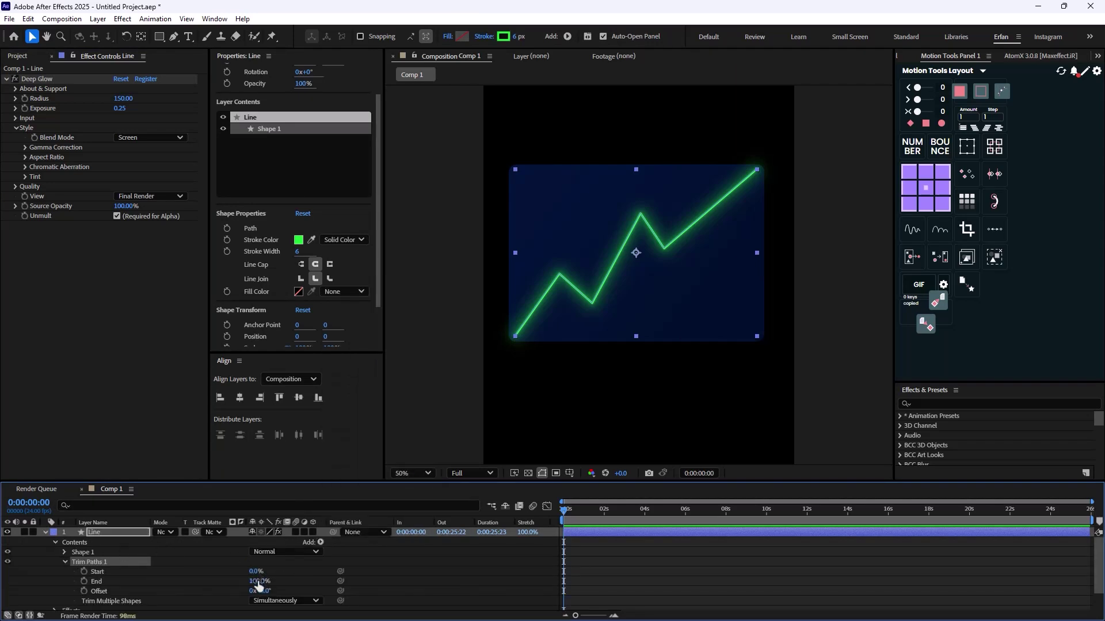
drag(257, 583, 149, 605)
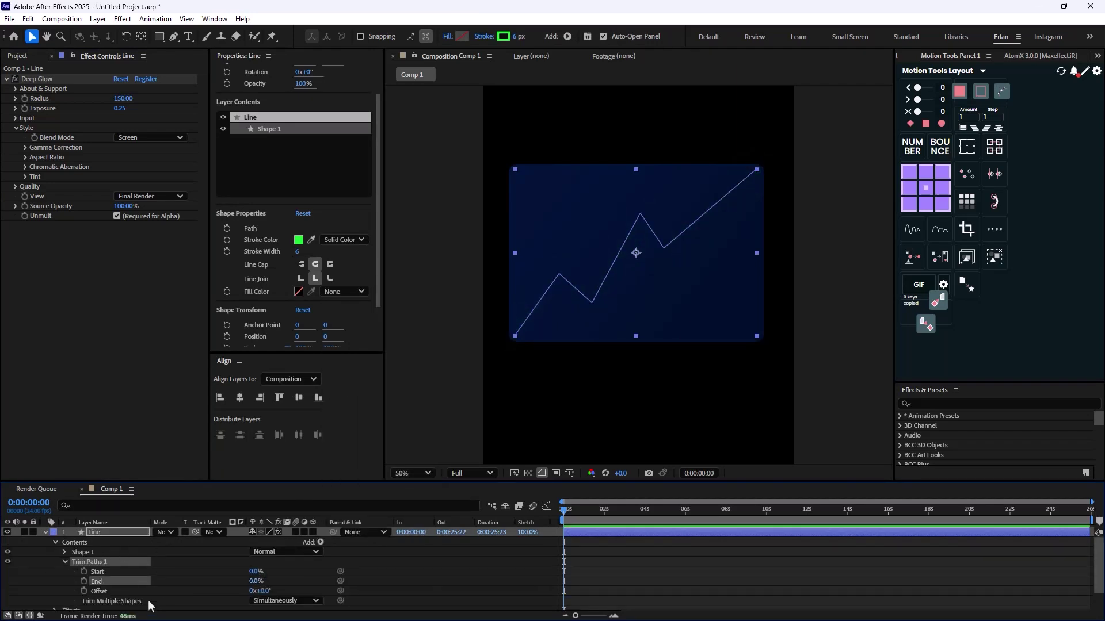
click(84, 581)
- Keyframe End at 100% near 0:00:00:20, shift it slightly later, and preview the draw-on
mouse_move(564, 517)
mouse_down()
mouse_move(594, 523)
mouse_move(581, 525)
mouse_up()
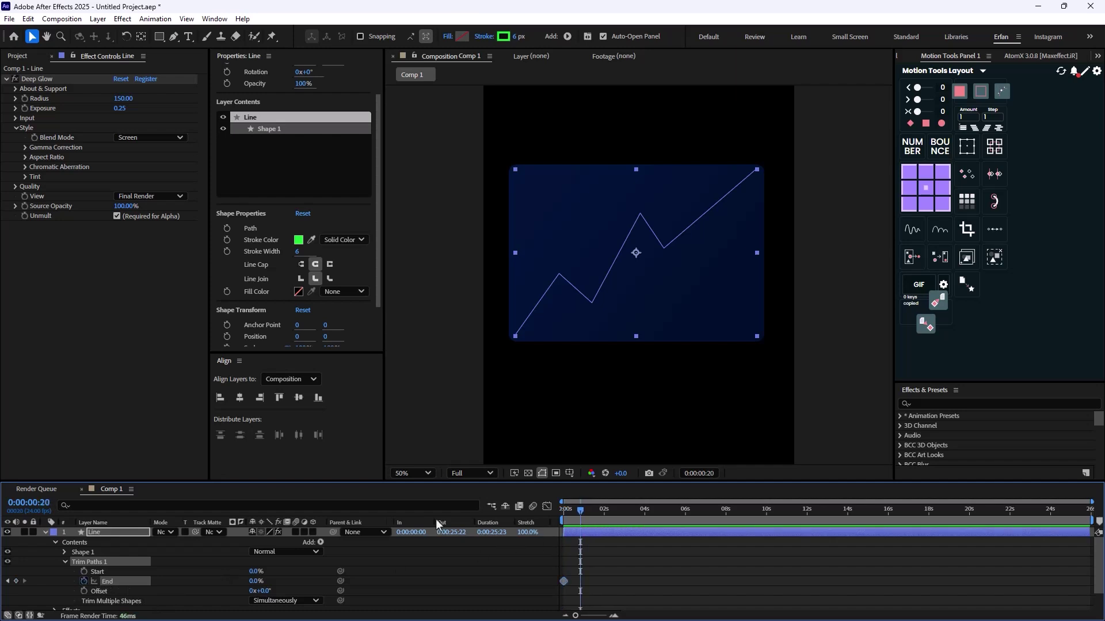
drag(253, 583, 595, 581)
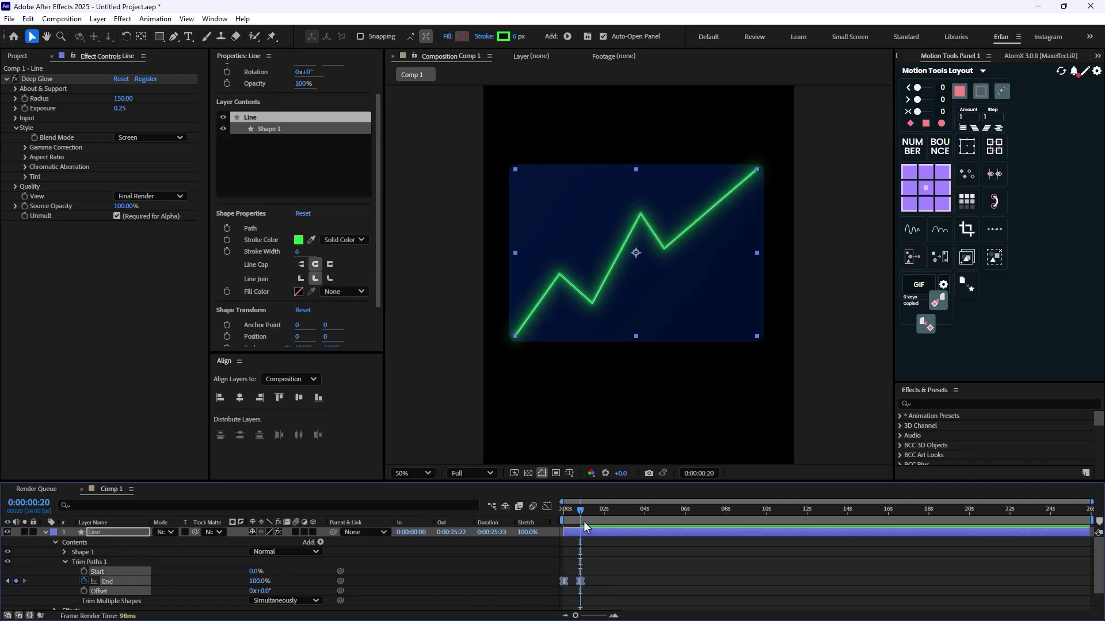
click(671, 564)
key(space)
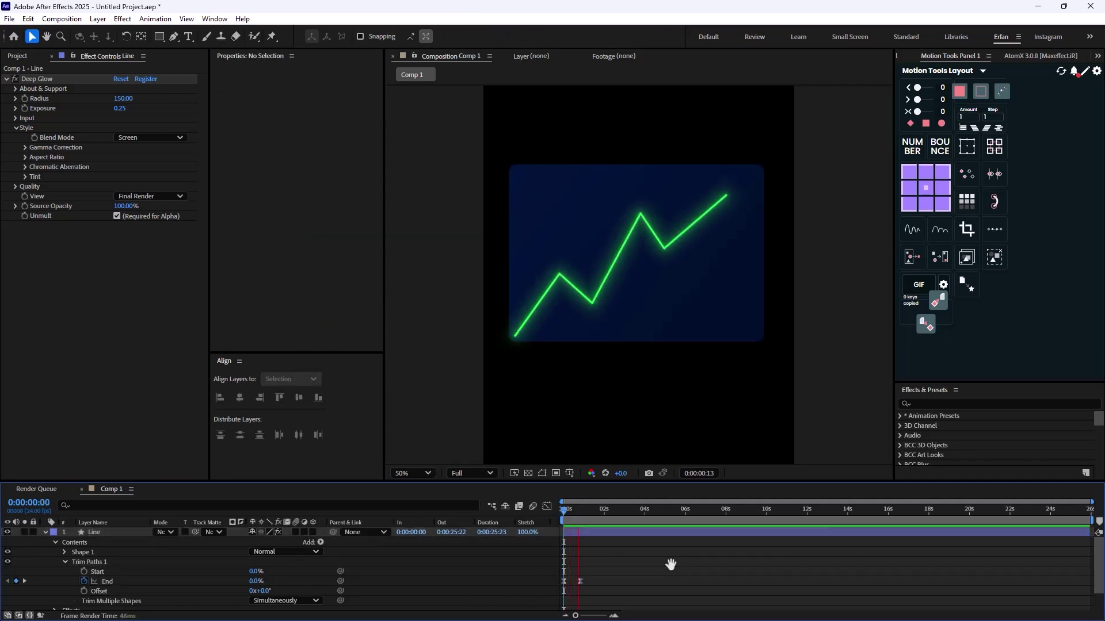
key(space)
drag(584, 584, 592, 530)
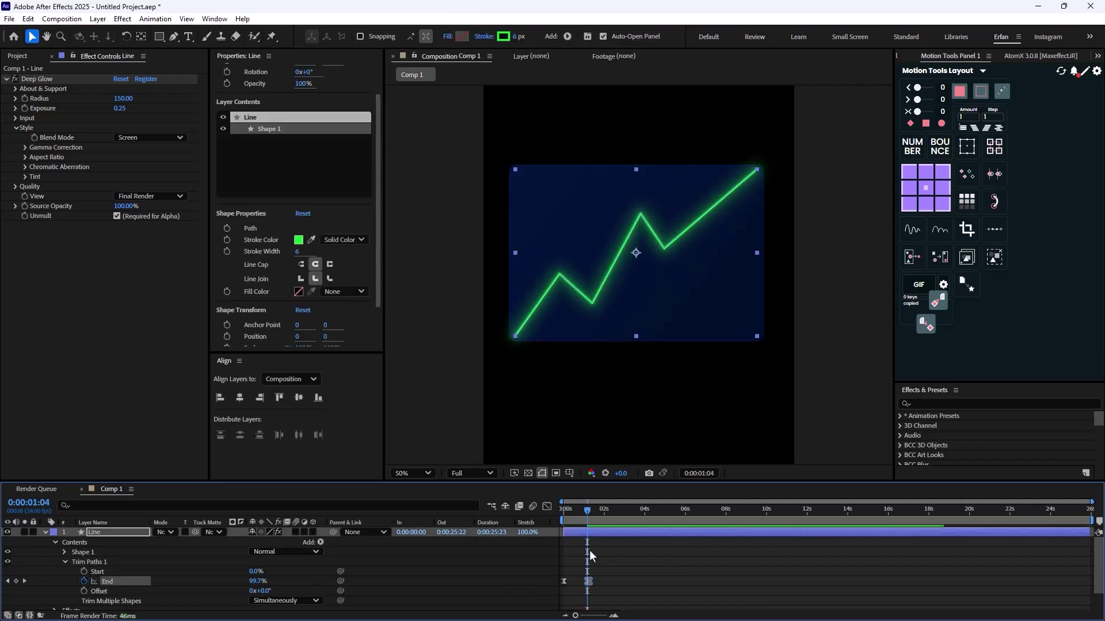
key(space)
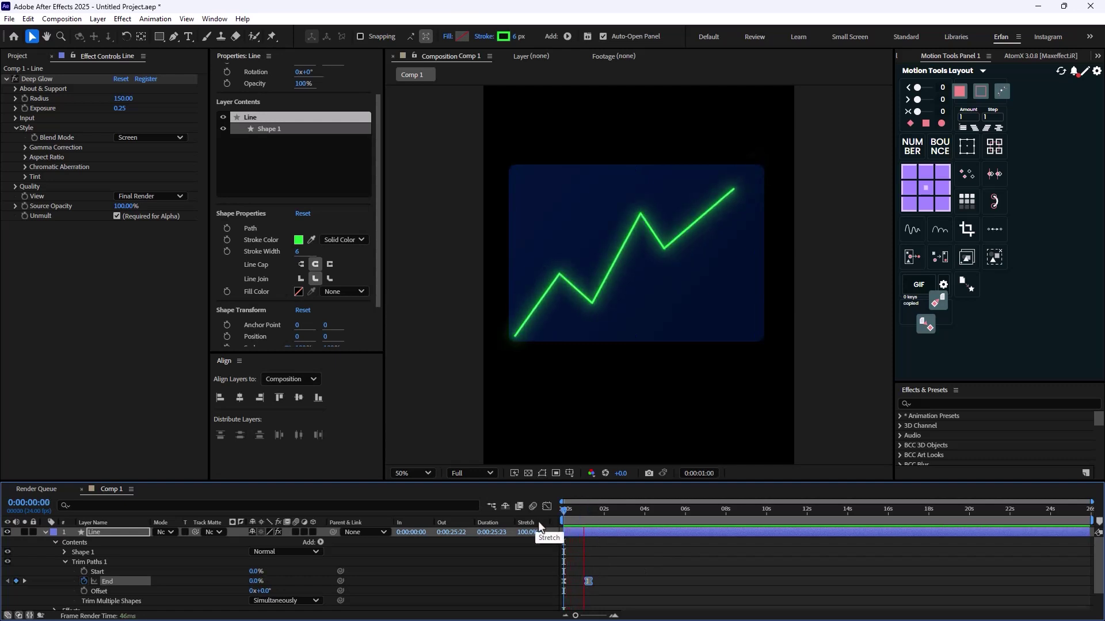
key(space)
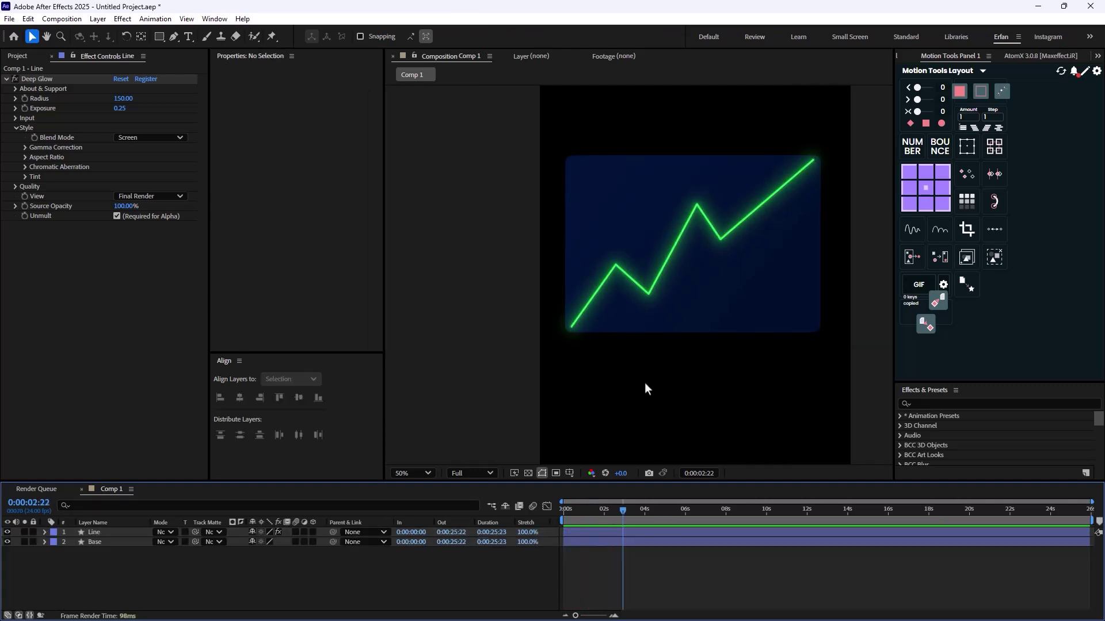
scroll(647, 345, up, 1)
scroll(642, 309, down, 1)
- Duplicate the Base layer and rename the copy Stroke
click(95, 543)
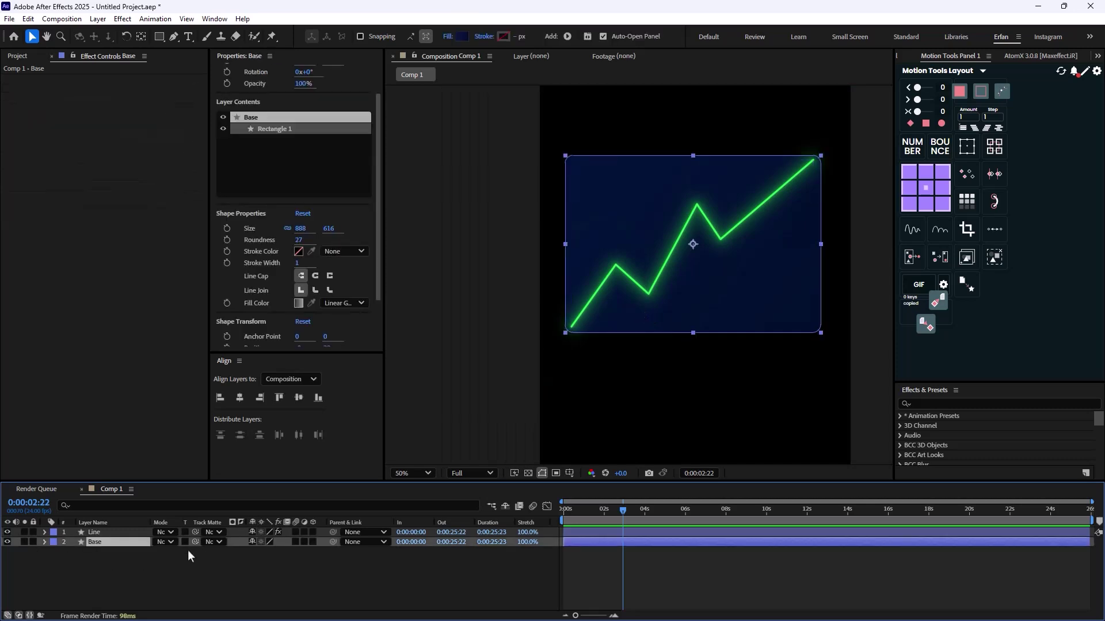
key(ctrl+d)
click(128, 573)
click(108, 543)
key(Return)
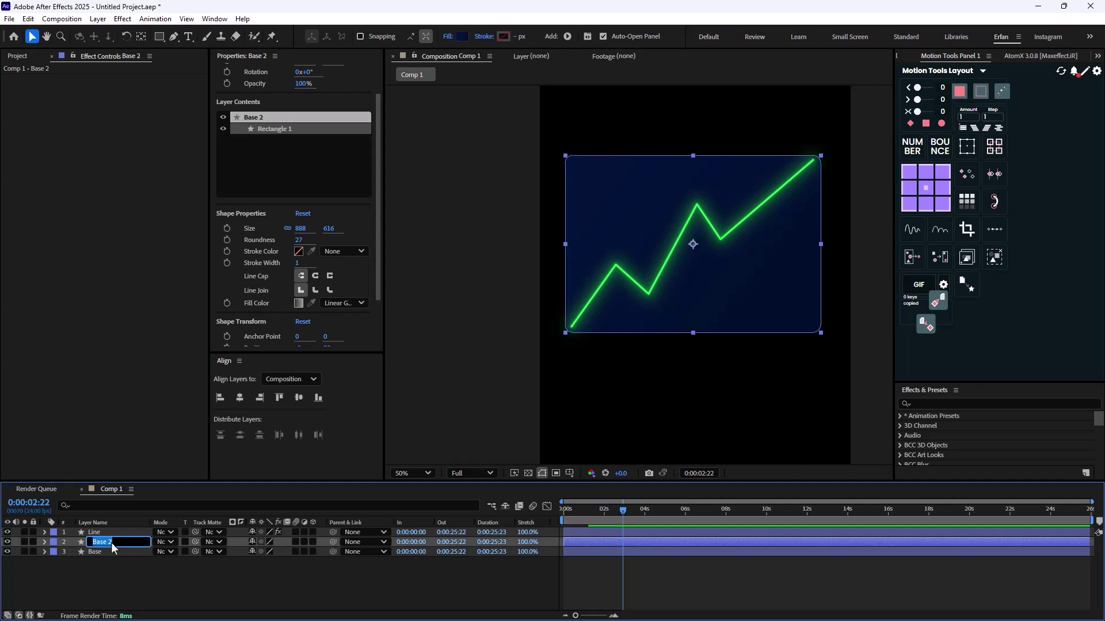
text(Stroke)
key(Return)
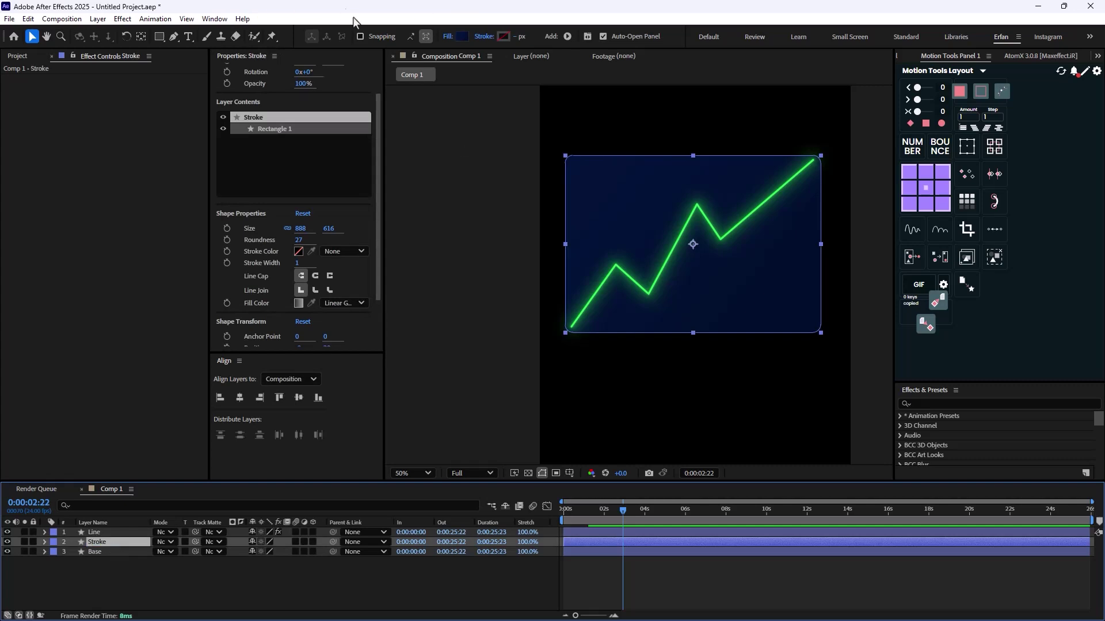
- Give the Stroke layer no fill and a 3 px white outline
click(449, 36)
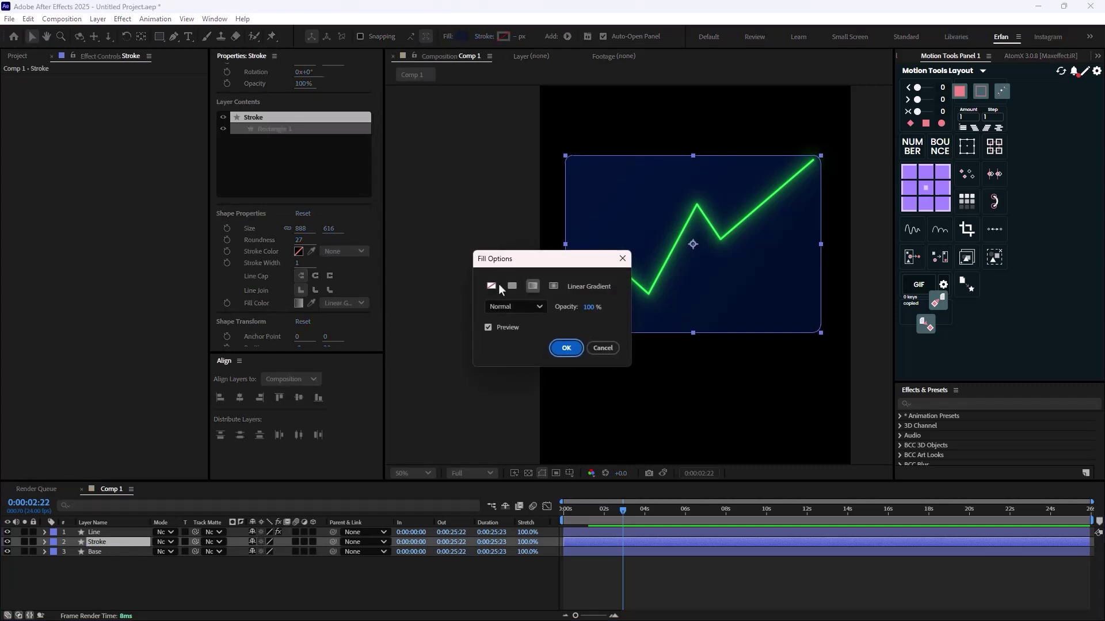
click(492, 286)
click(566, 348)
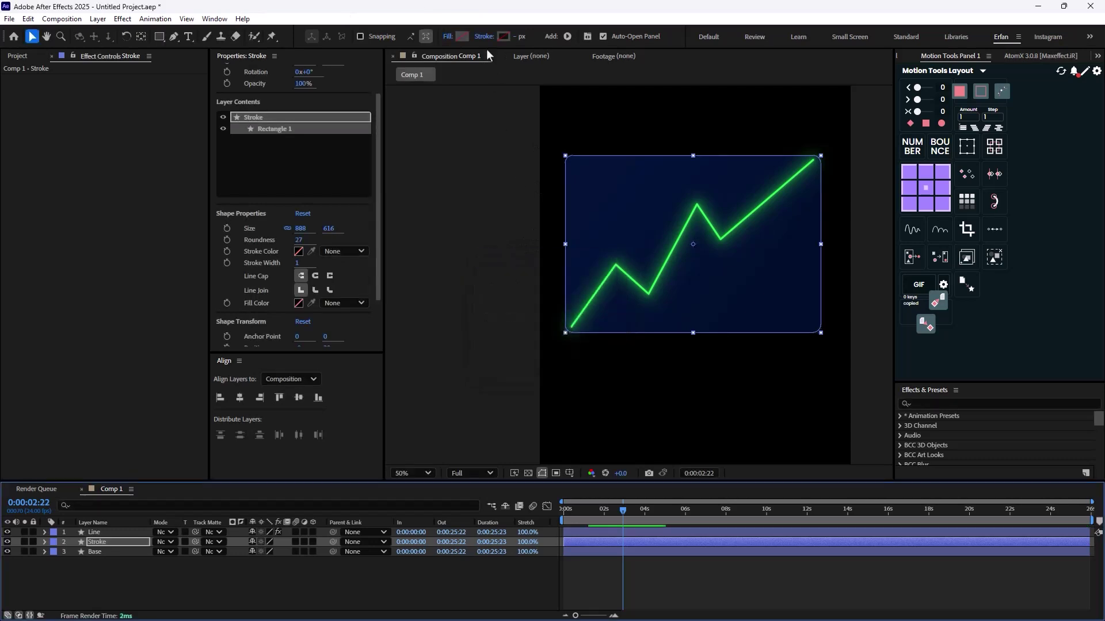
click(517, 39)
text(3)
key(Return)
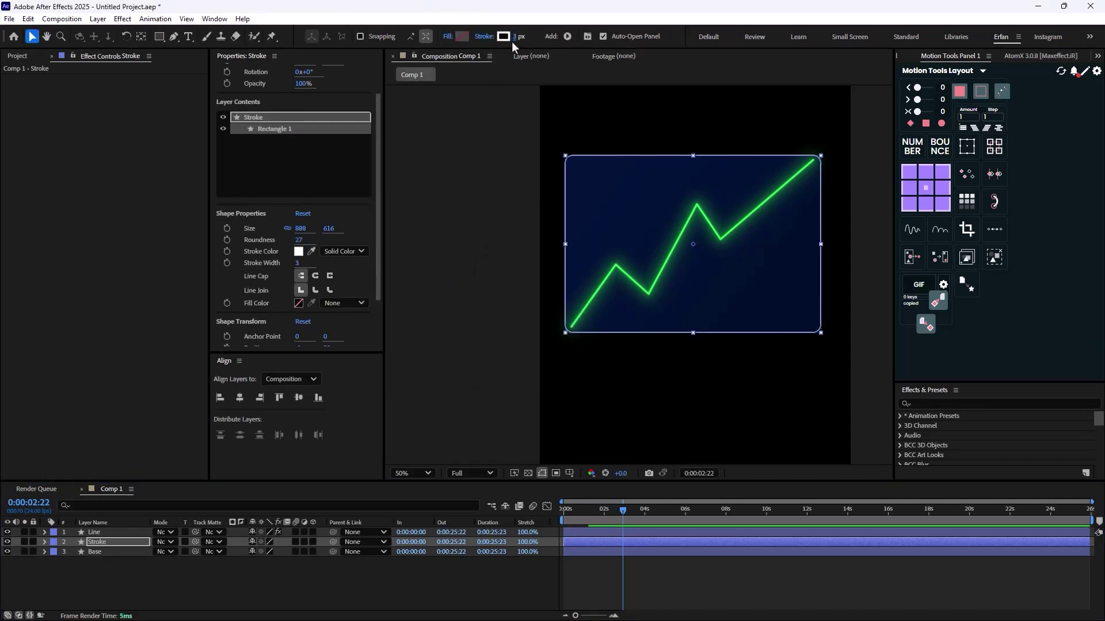
- Add Trim Paths to Stroke with Start 94% and Offset 10°, leaving a short corner segment
click(45, 542)
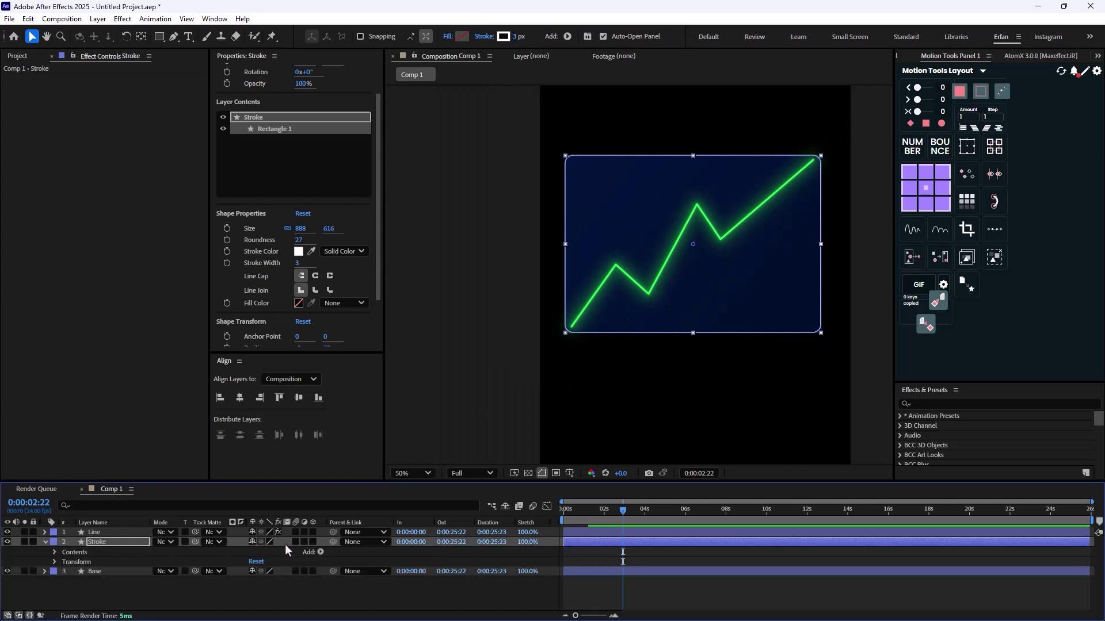
click(320, 552)
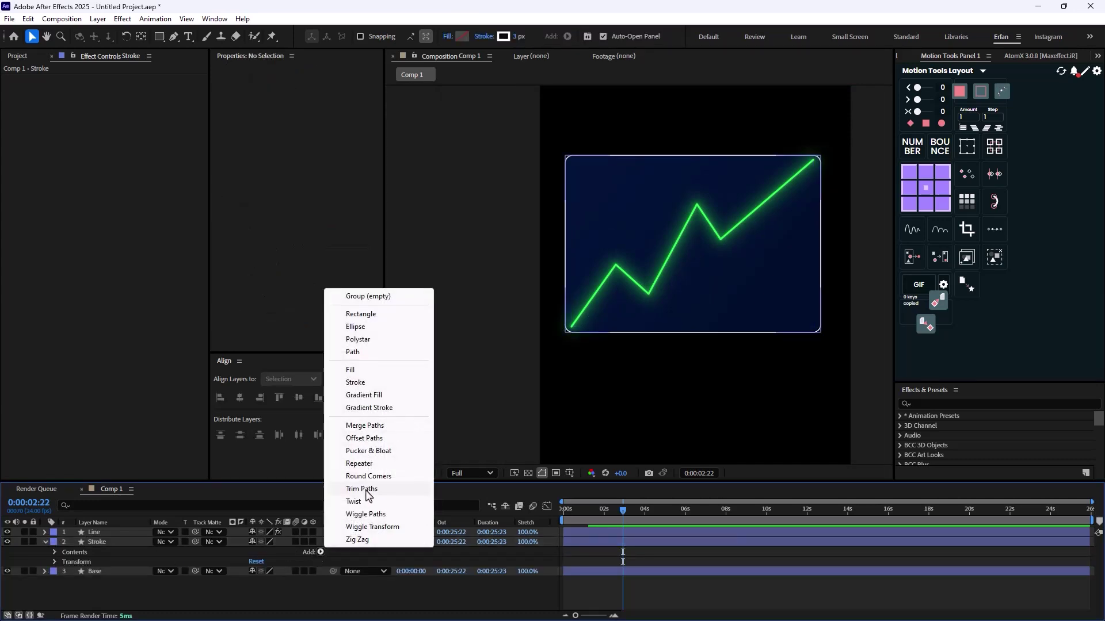
click(356, 489)
click(63, 572)
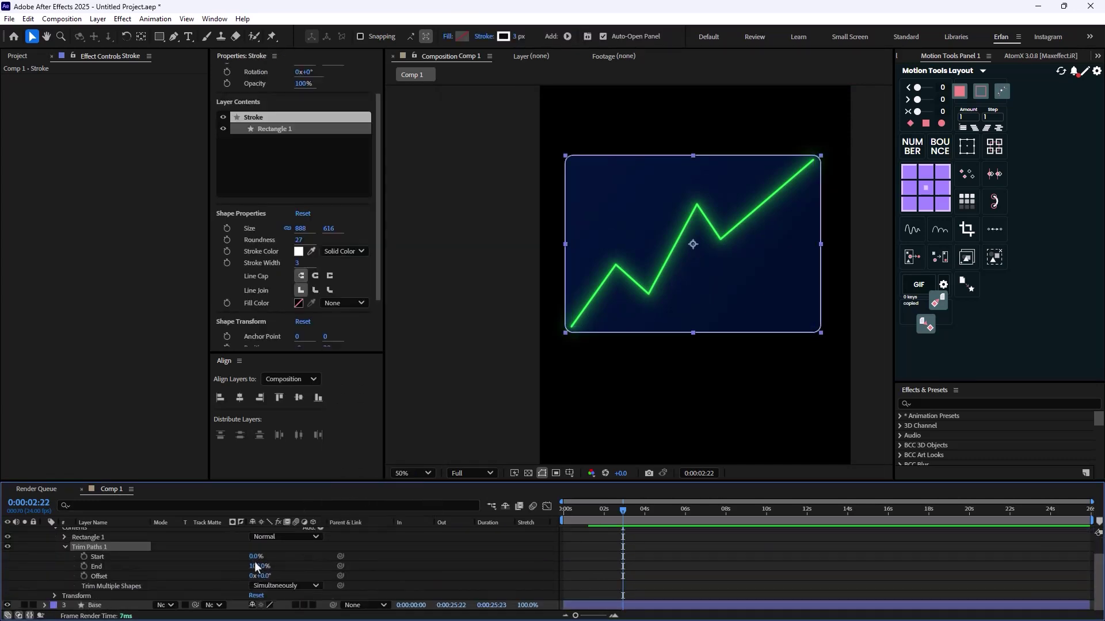
drag(256, 556, 300, 560)
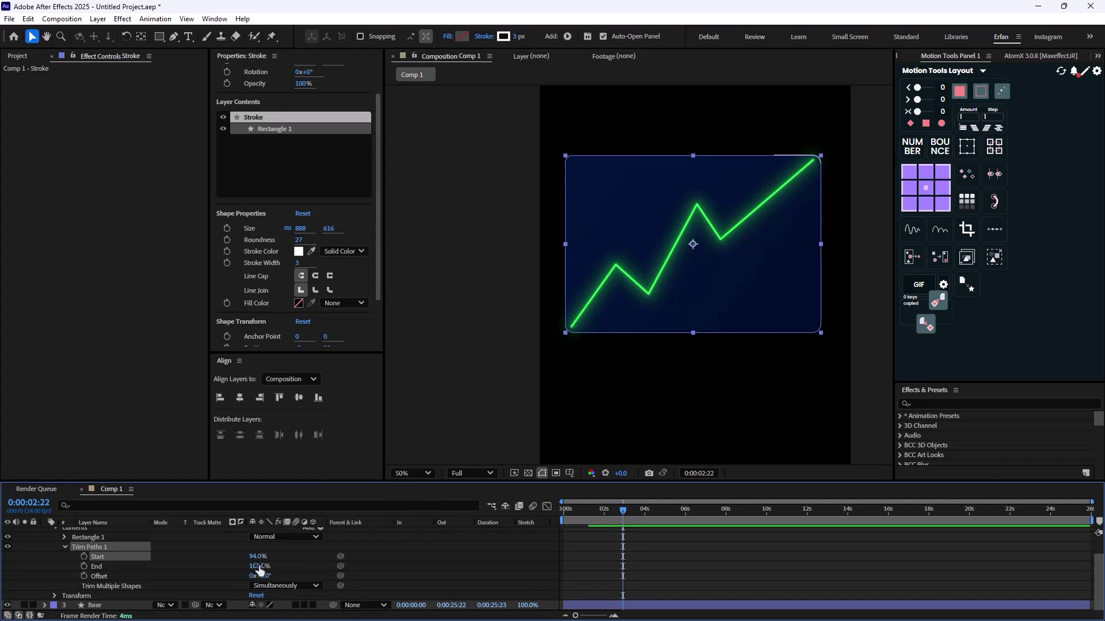
click(287, 565)
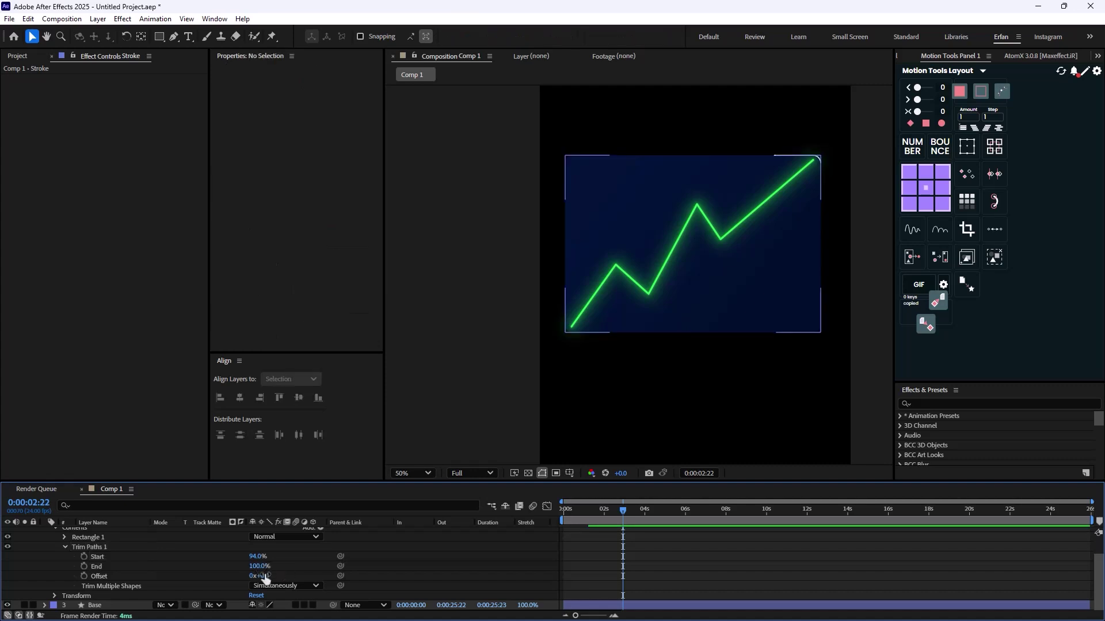
drag(266, 577, 299, 578)
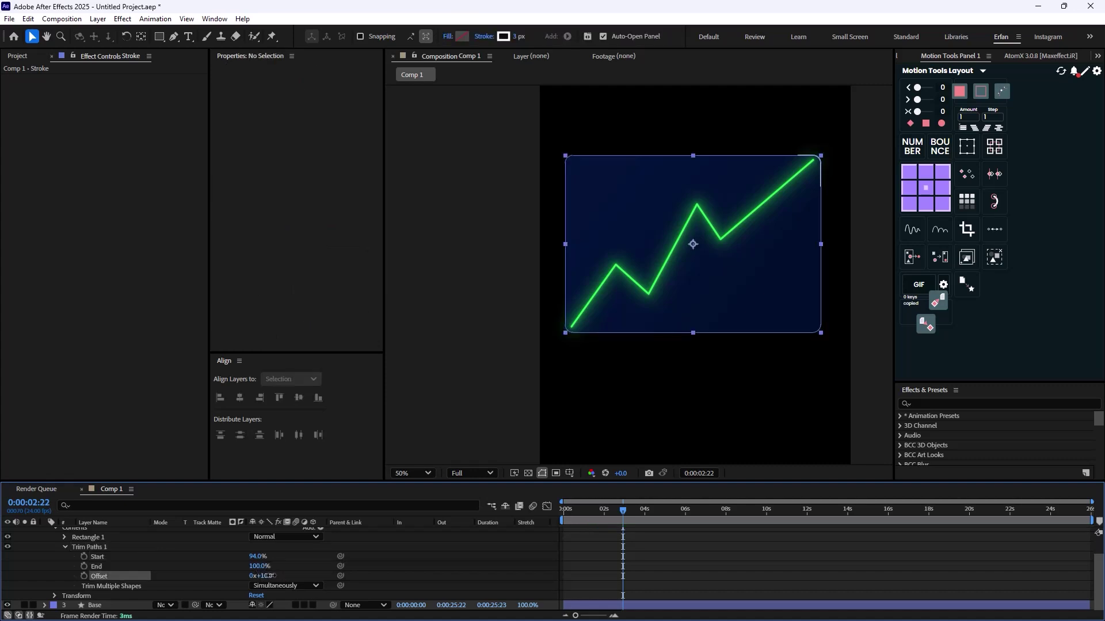
click(769, 349)
- Zoom to the box's top-right corner and expand the Stroke layer's stroke Taper settings
scroll(786, 281, up, 2)
drag(605, 371, 492, 426)
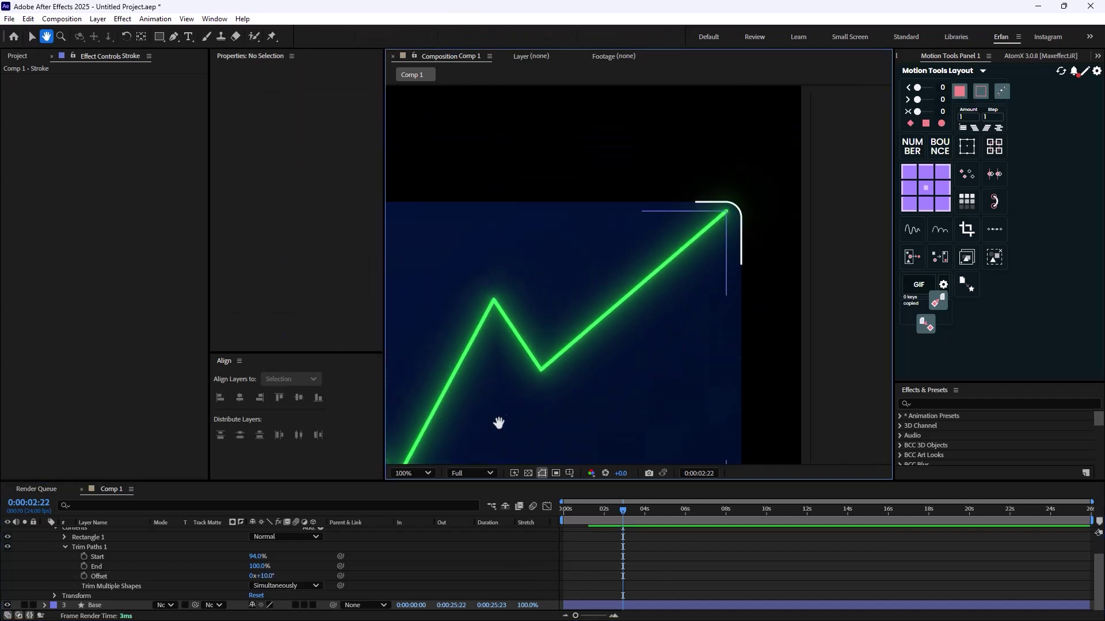
key(v)
scroll(119, 557, up, 2)
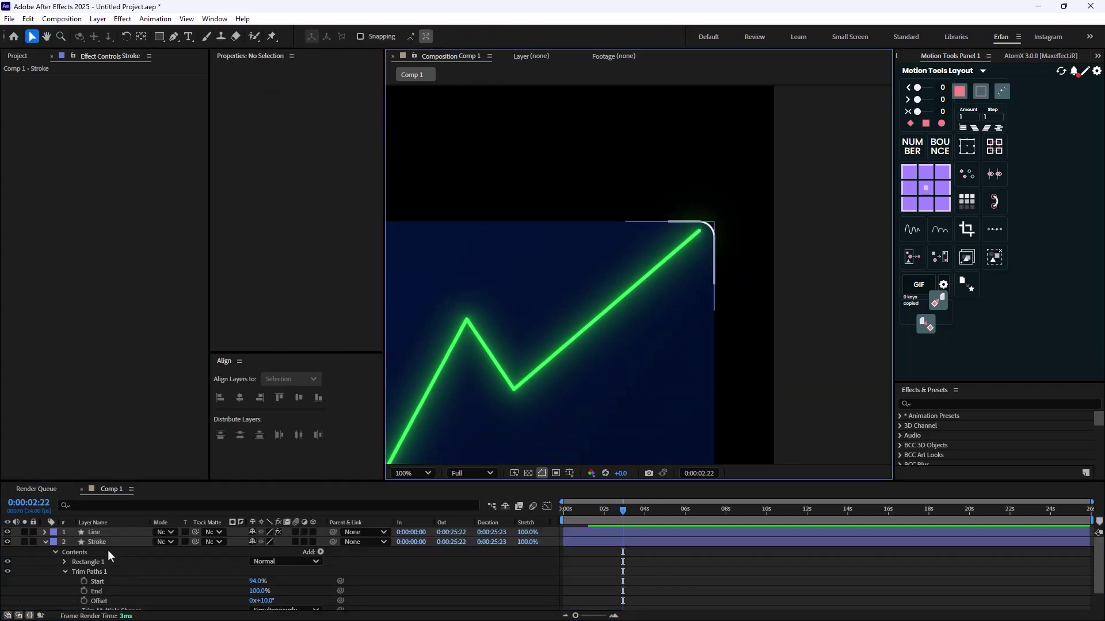
click(107, 550)
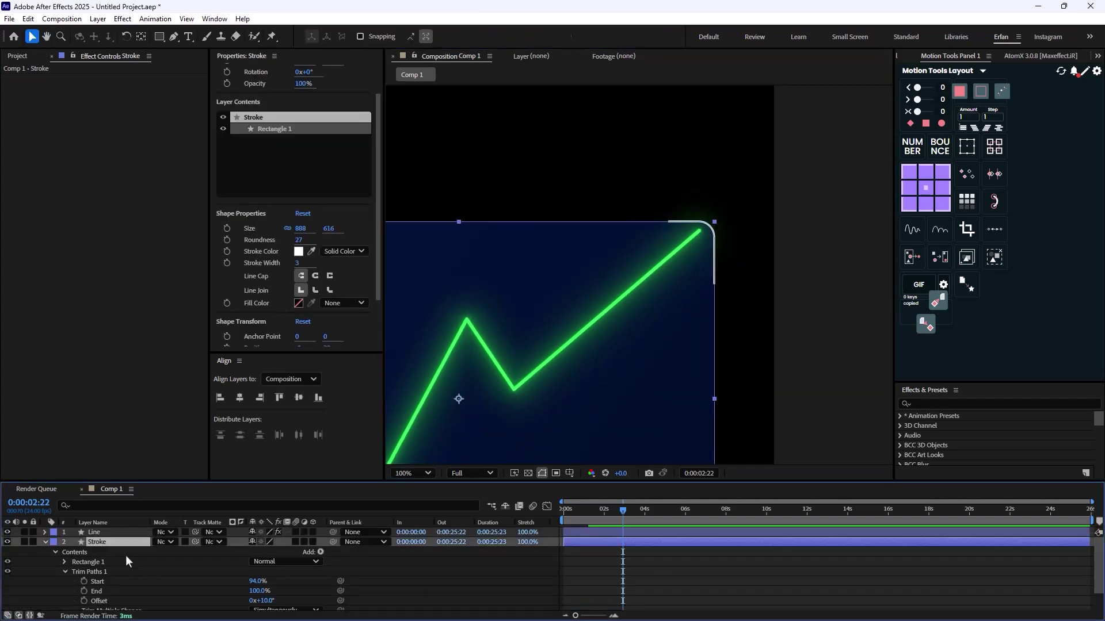
click(64, 562)
scroll(79, 570, down, 1)
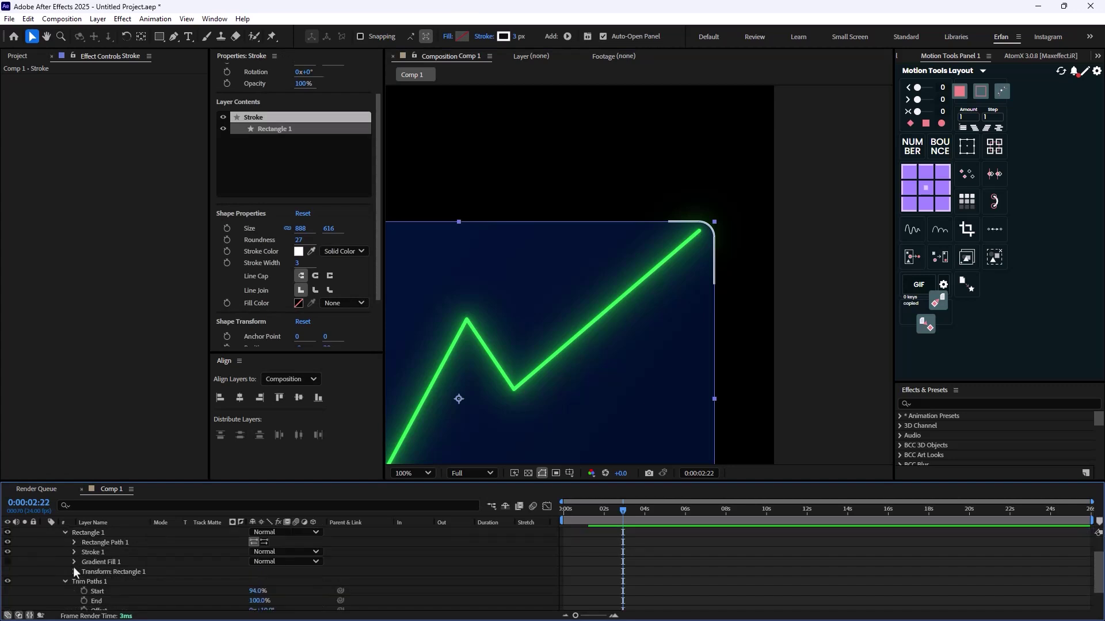
click(74, 553)
scroll(121, 575, down, 3)
scroll(233, 578, down, 2)
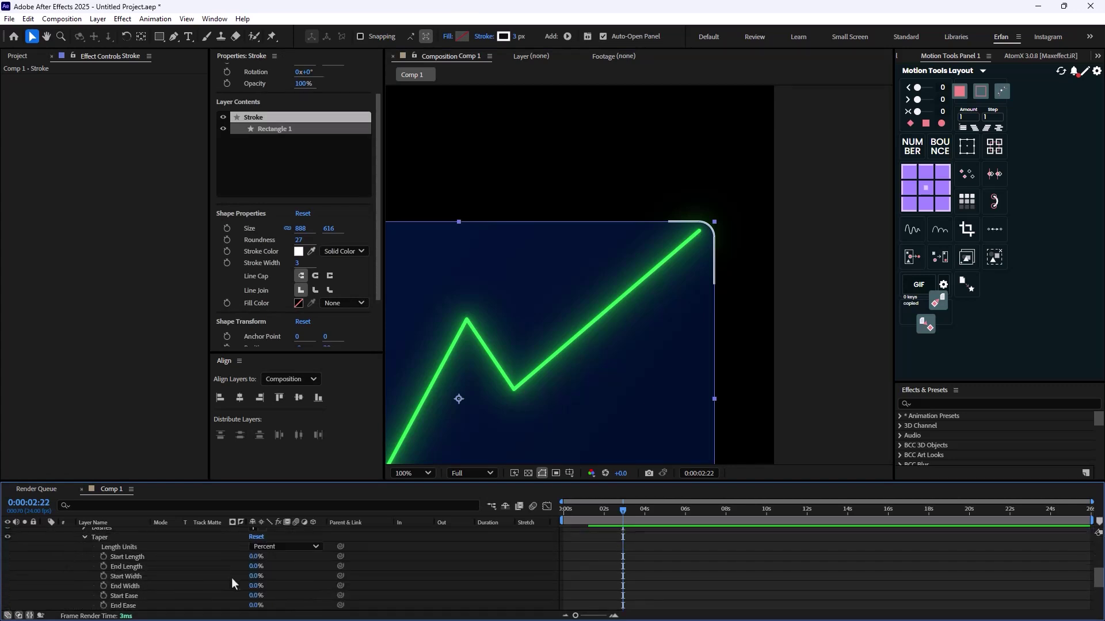
- Set the taper's Start Length and End Length both to 50%
click(256, 557)
text(50)
key(Return)
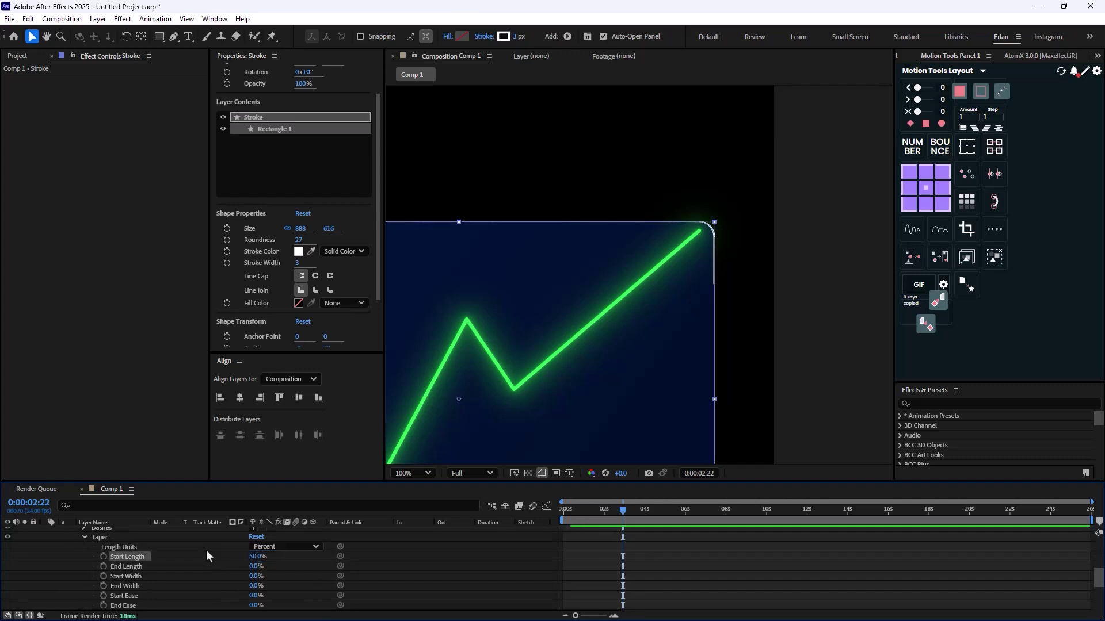
click(258, 564)
click(254, 567)
key(Return)
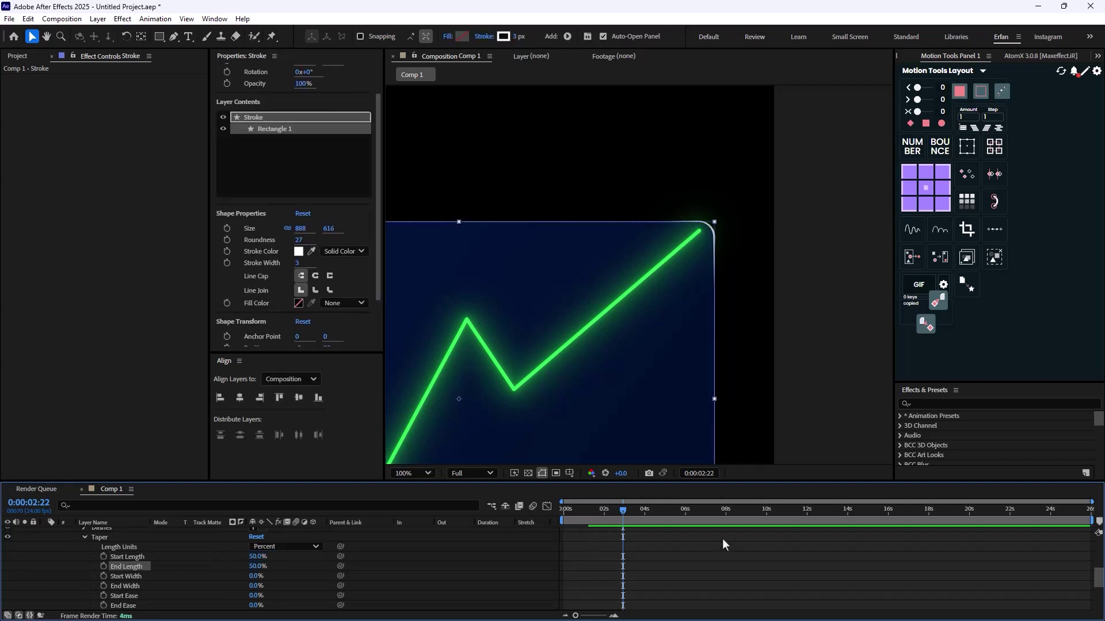
click(723, 539)
scroll(700, 261, down, 2)
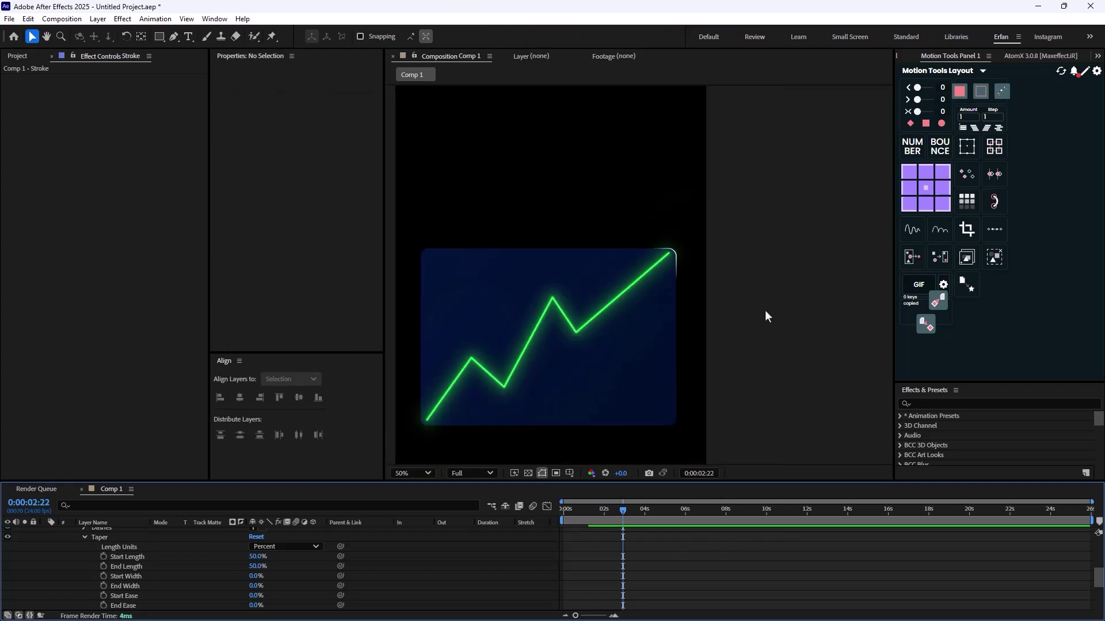
scroll(742, 305, up, 2)
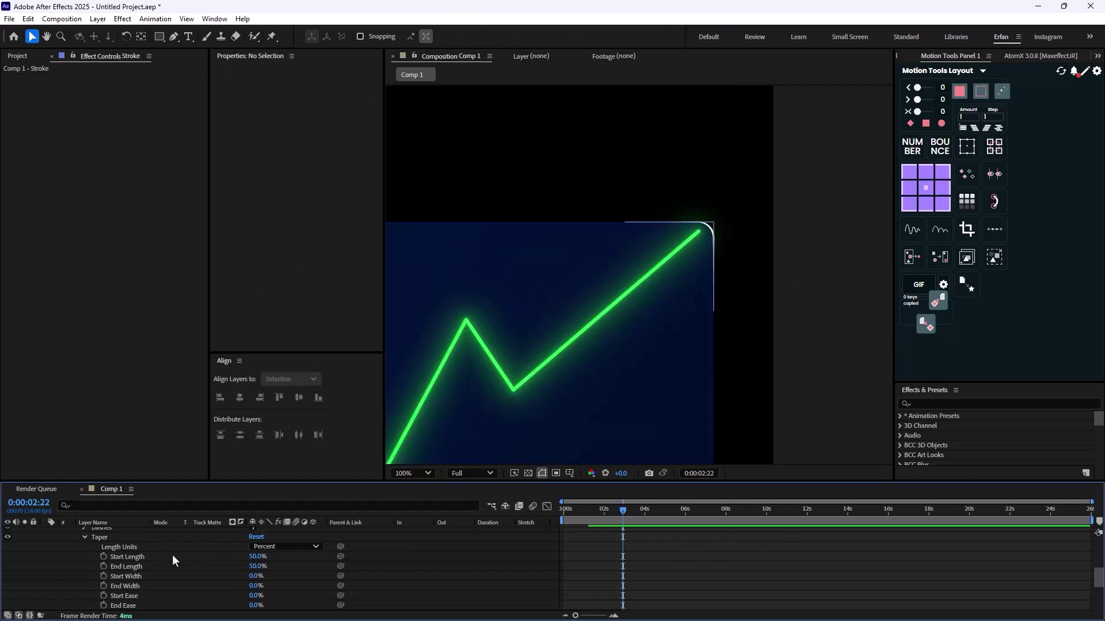
scroll(78, 550, up, 8)
- Duplicate the Stroke layer to create Stroke 2
click(44, 544)
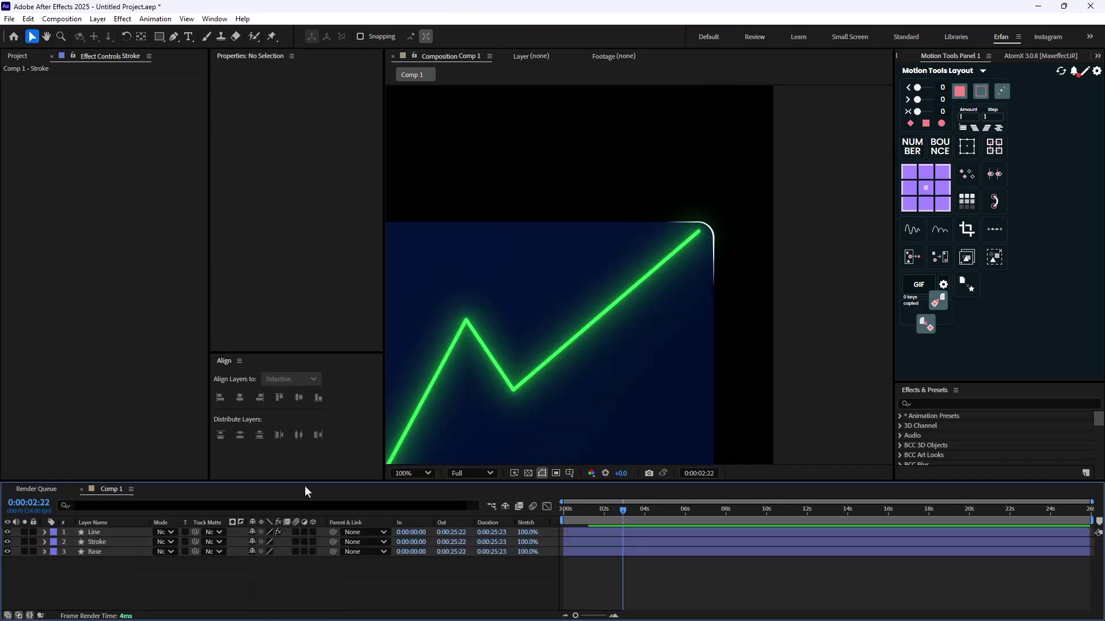
scroll(585, 344, down, 2)
click(100, 546)
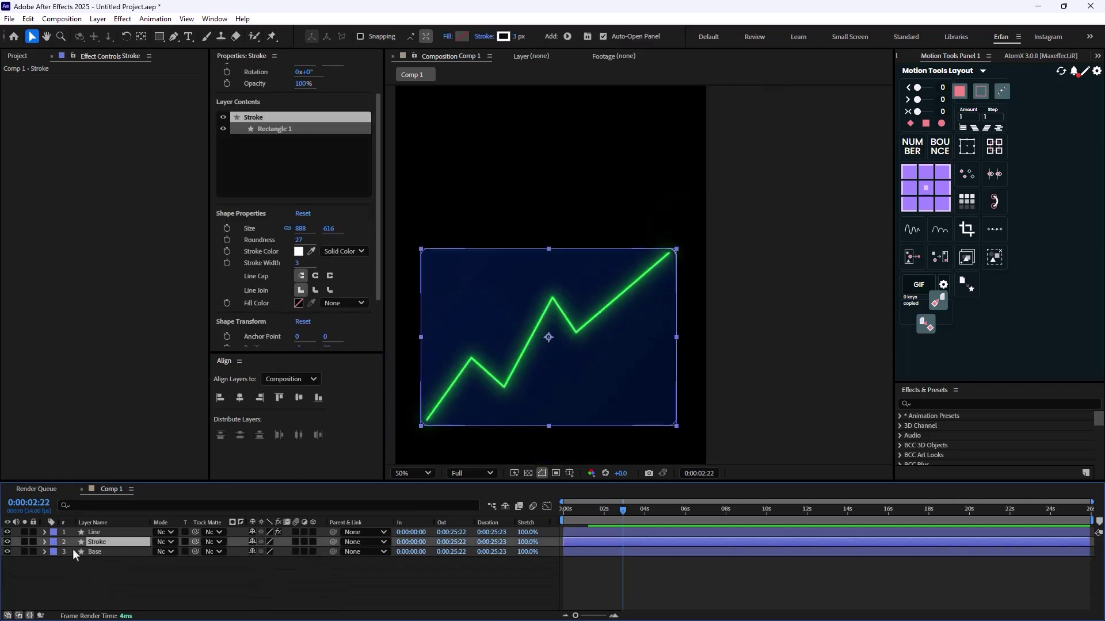
key(ctrl+d)
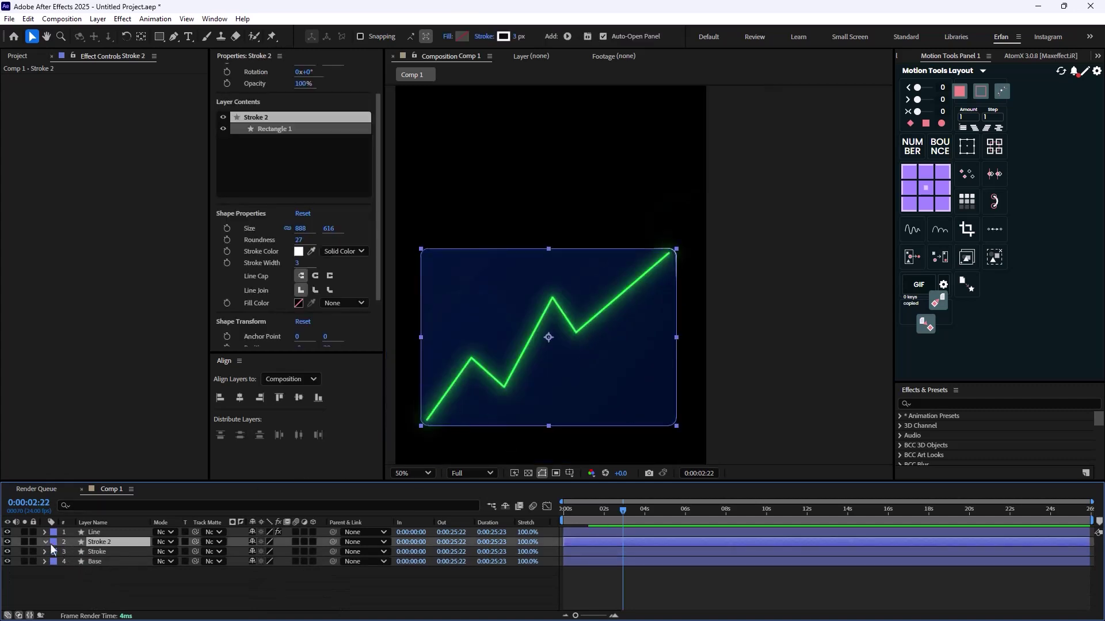
- Set Stroke 2's Trim Paths Offset to 190° so its segment sits at the lower-left corner
click(45, 542)
click(55, 552)
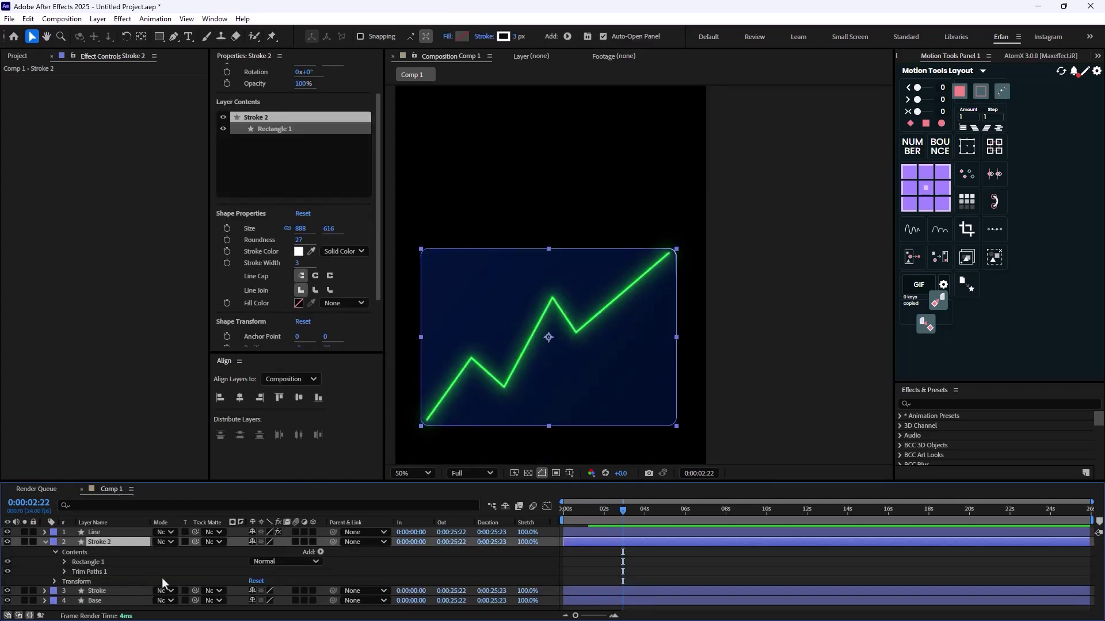
click(64, 562)
click(65, 563)
click(65, 572)
scroll(96, 581, down, 1)
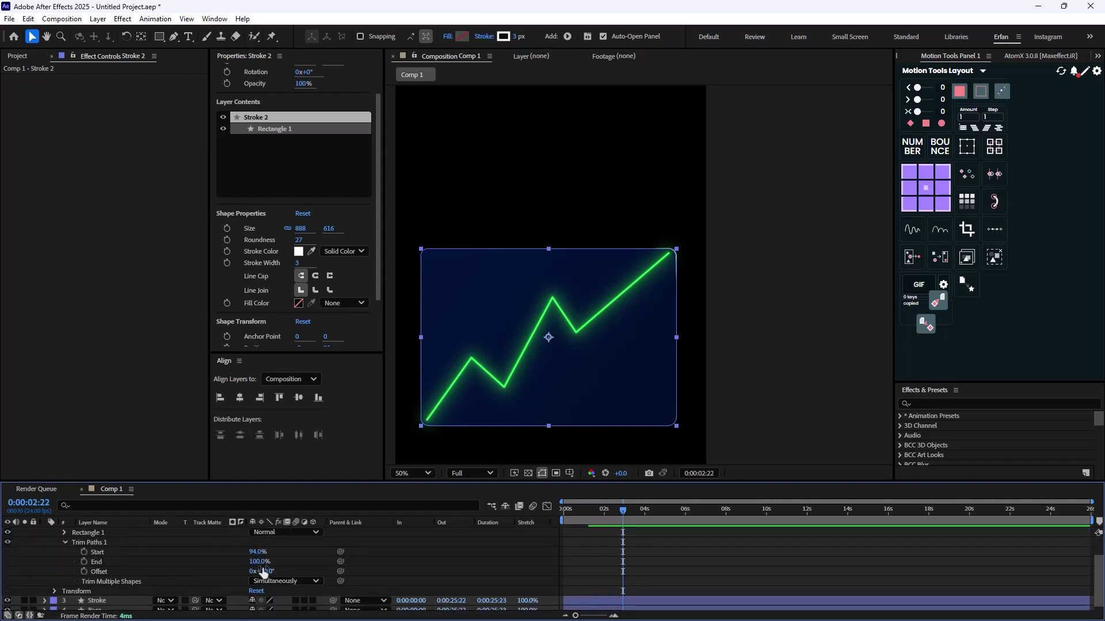
drag(266, 571, 347, 573)
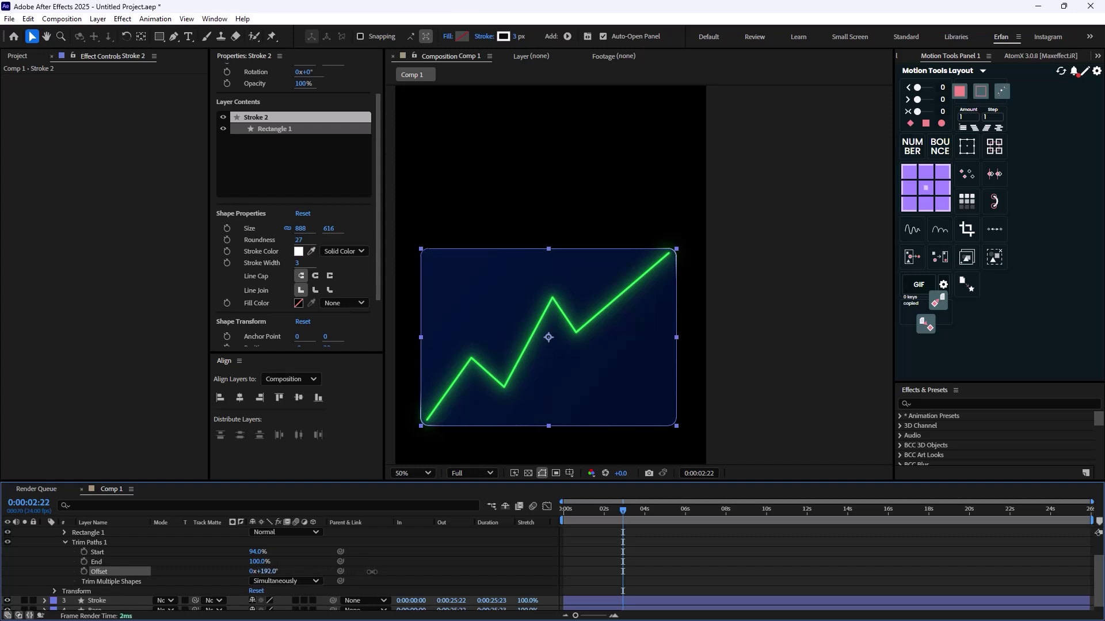
click(682, 537)
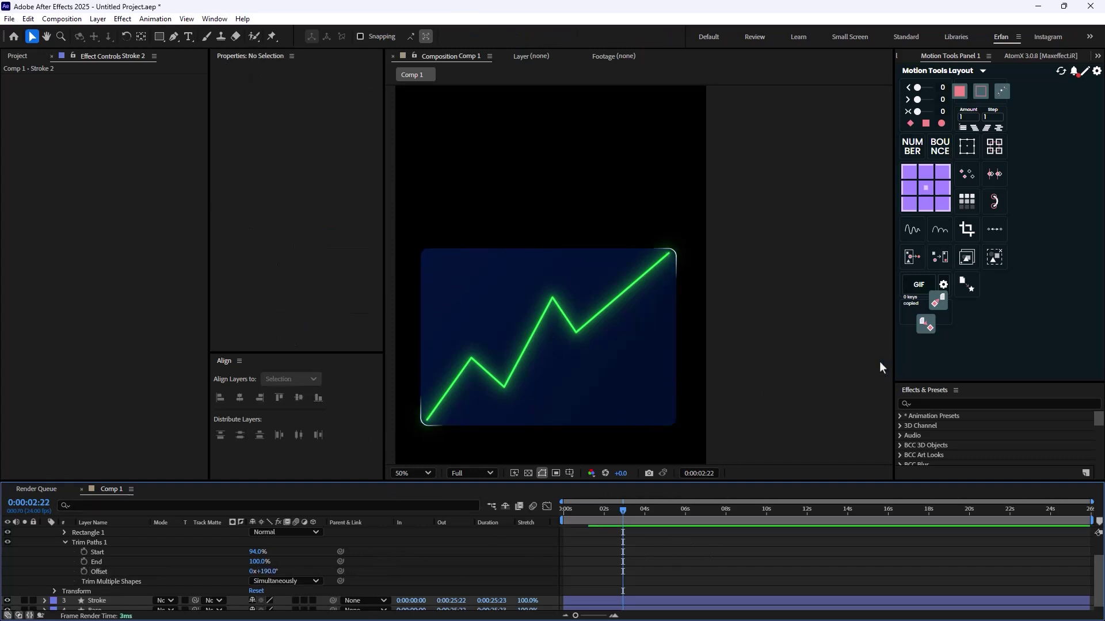
scroll(105, 543, up, 3)
click(45, 542)
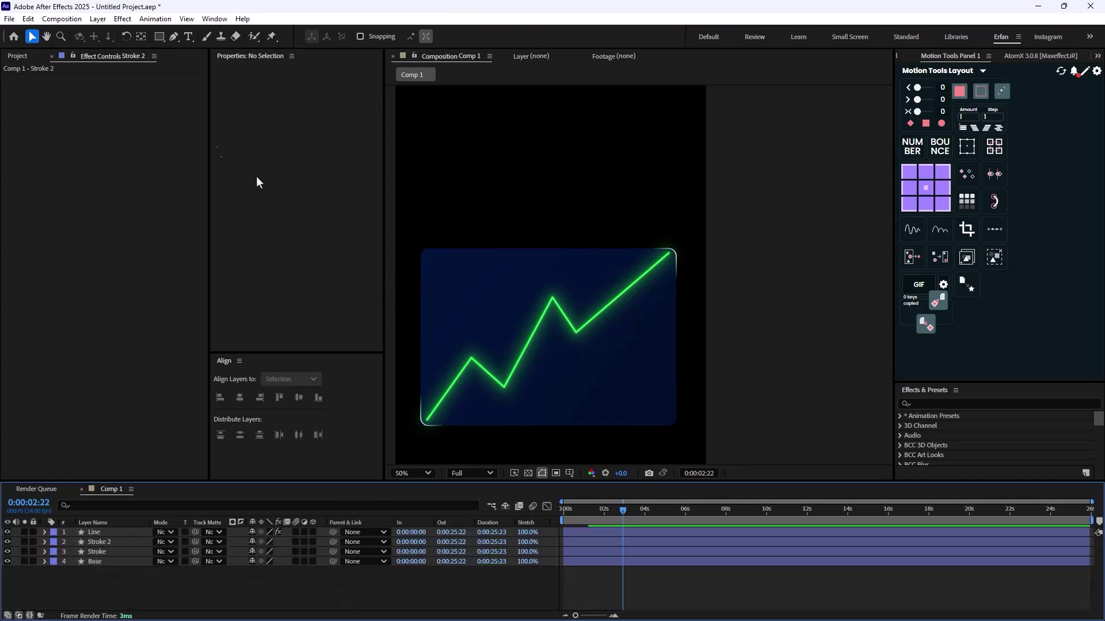
- Choose the Ellipse Tool with no stroke and a white fill for new shapes
drag(165, 37, 200, 63)
click(385, 36)
click(491, 287)
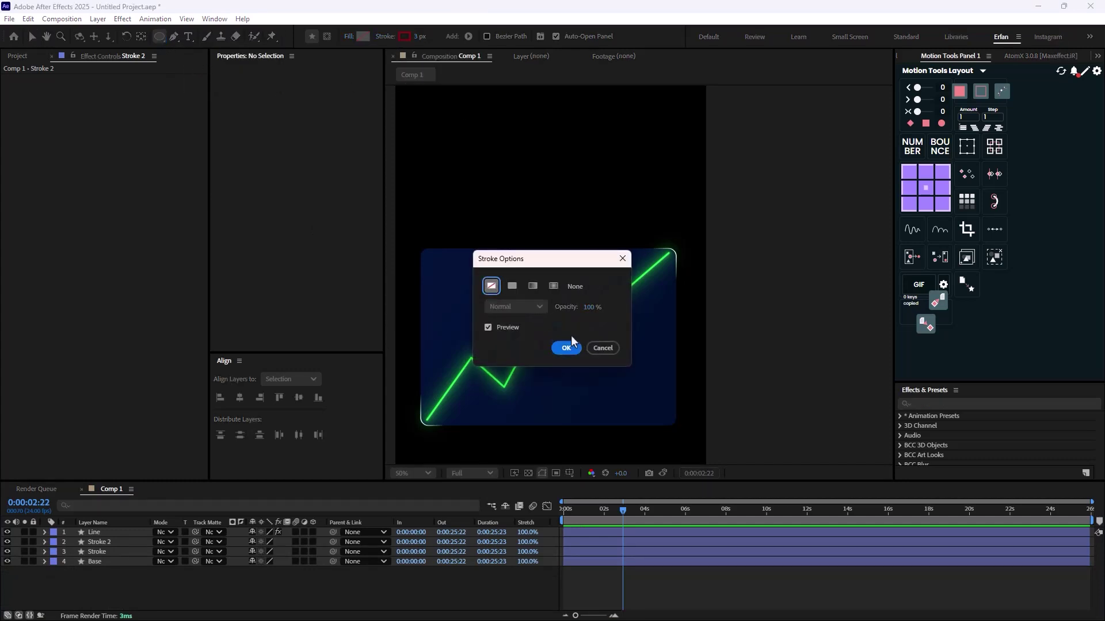
click(566, 346)
click(362, 36)
click(525, 259)
click(499, 248)
drag(499, 248, 499, 242)
click(667, 248)
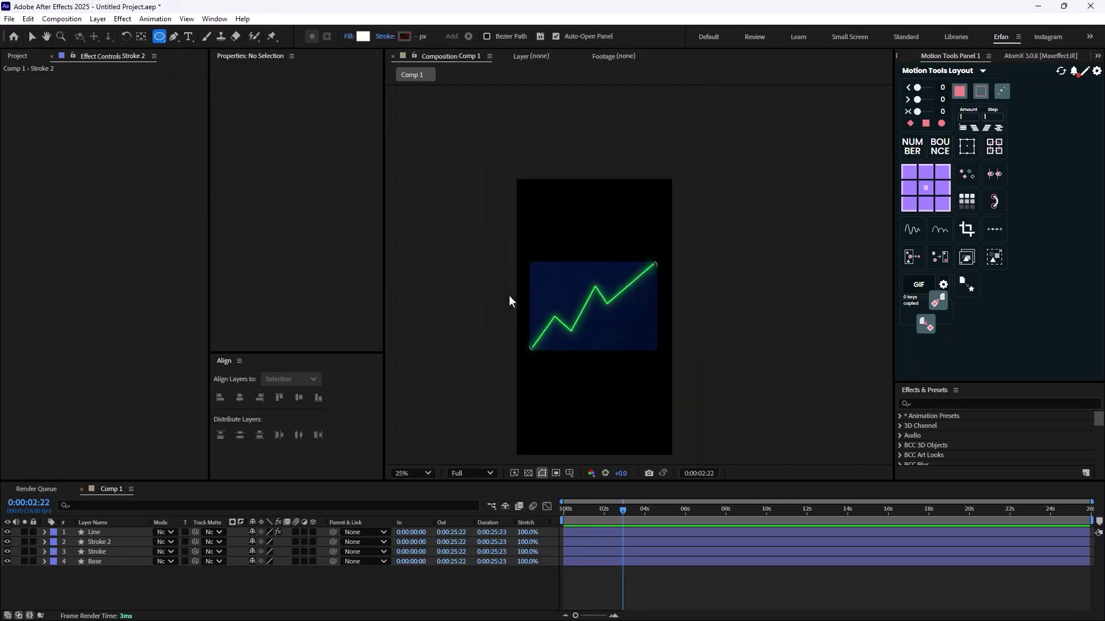
- Draw a white circle at the navy box's upper-left corner and name the layer 'Lights'
mouse_move(506, 240)
mouse_down()
mouse_move(548, 268)
mouse_move(548, 287)
mouse_up()
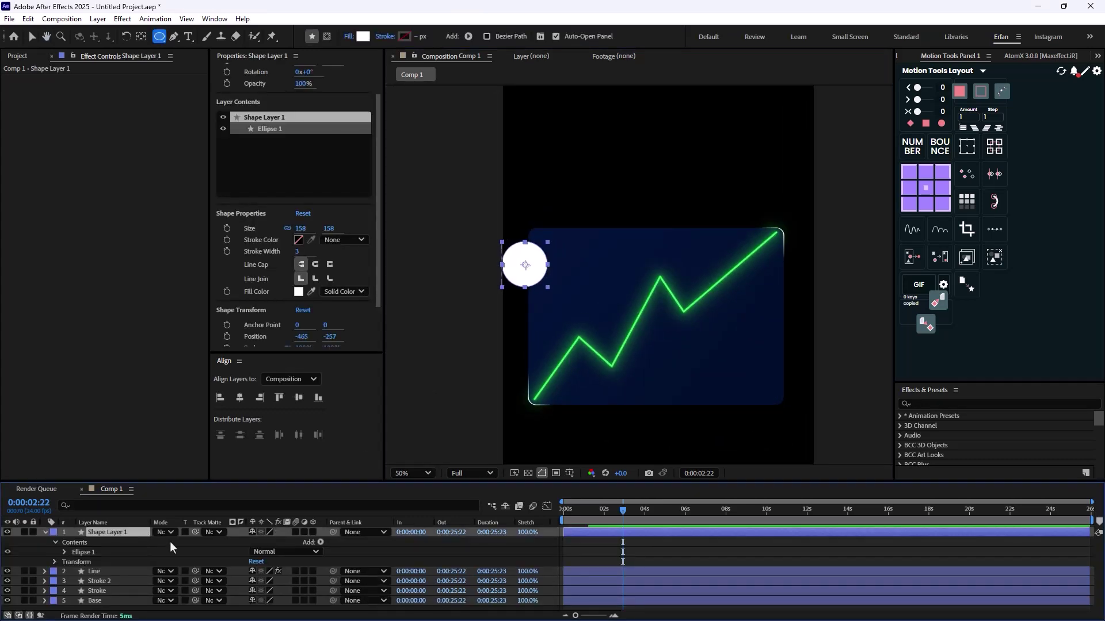
text(Lights)
key(Return)
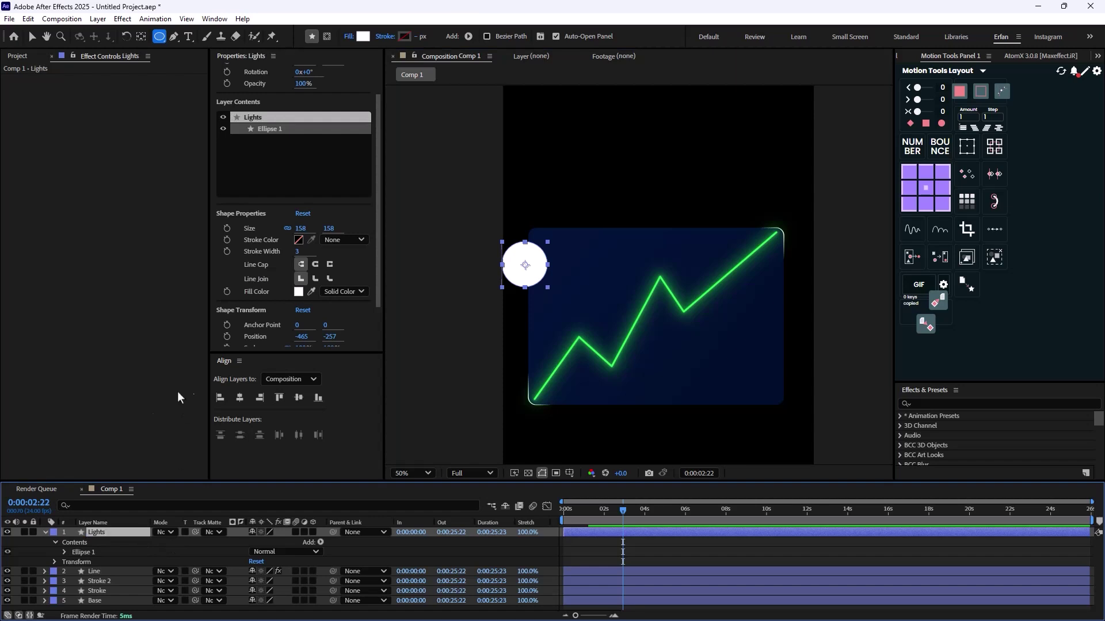
click(45, 533)
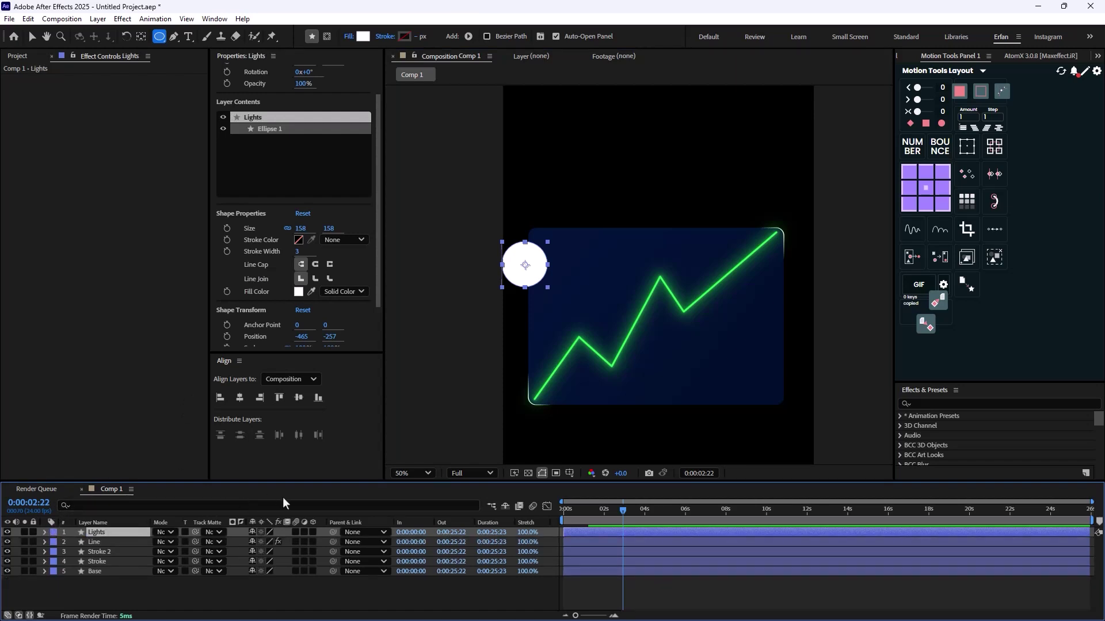
- Apply Fast Box Blur to Lights via quick search and set Blur Radius to 15
key(ctrl+space)
text(fast)
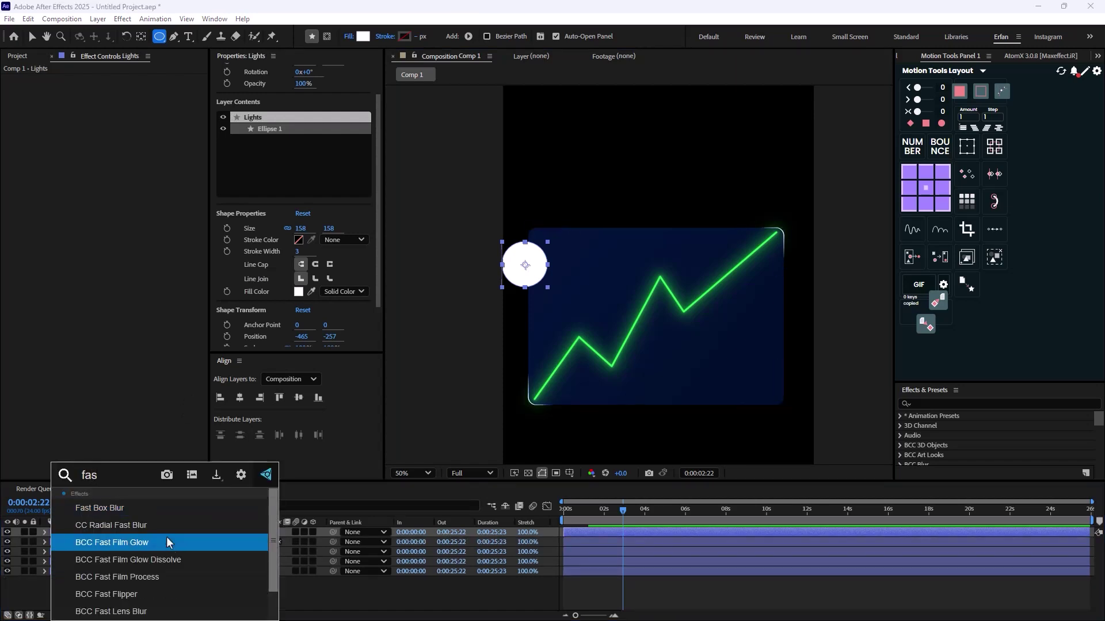
click(143, 508)
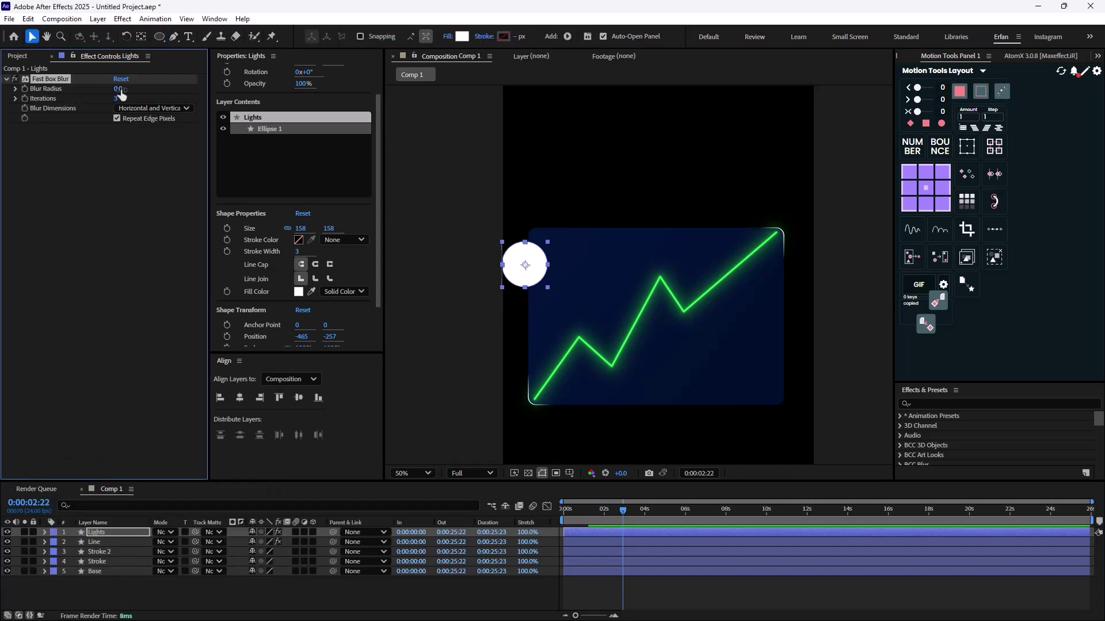
click(120, 90)
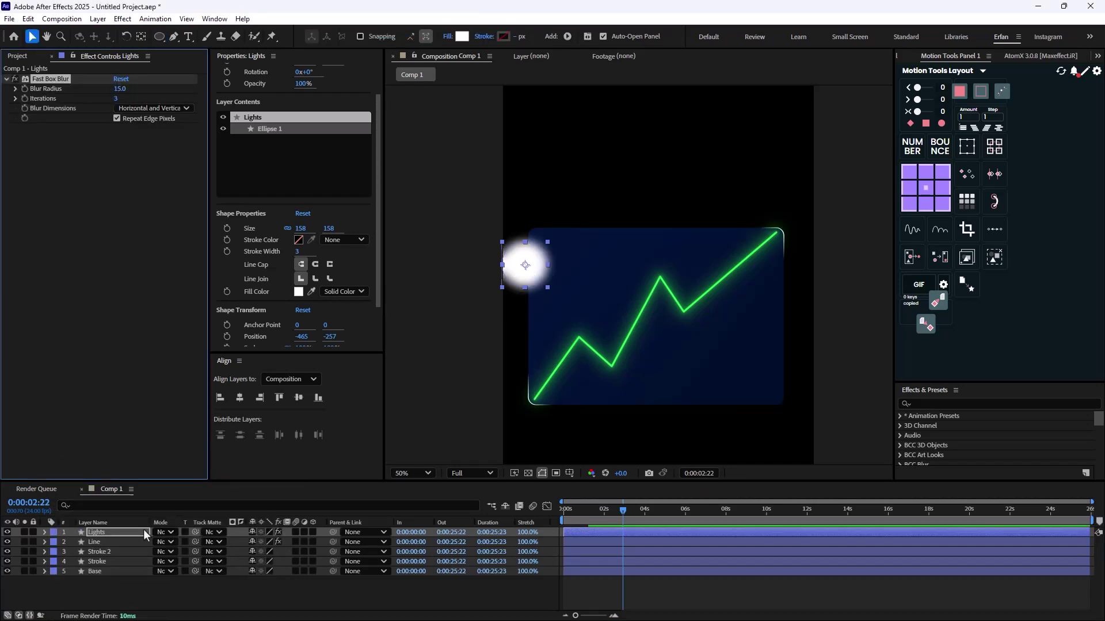
- Set the Lights blend mode to Classic Color Dodge and raise Blur Radius to 34
click(165, 532)
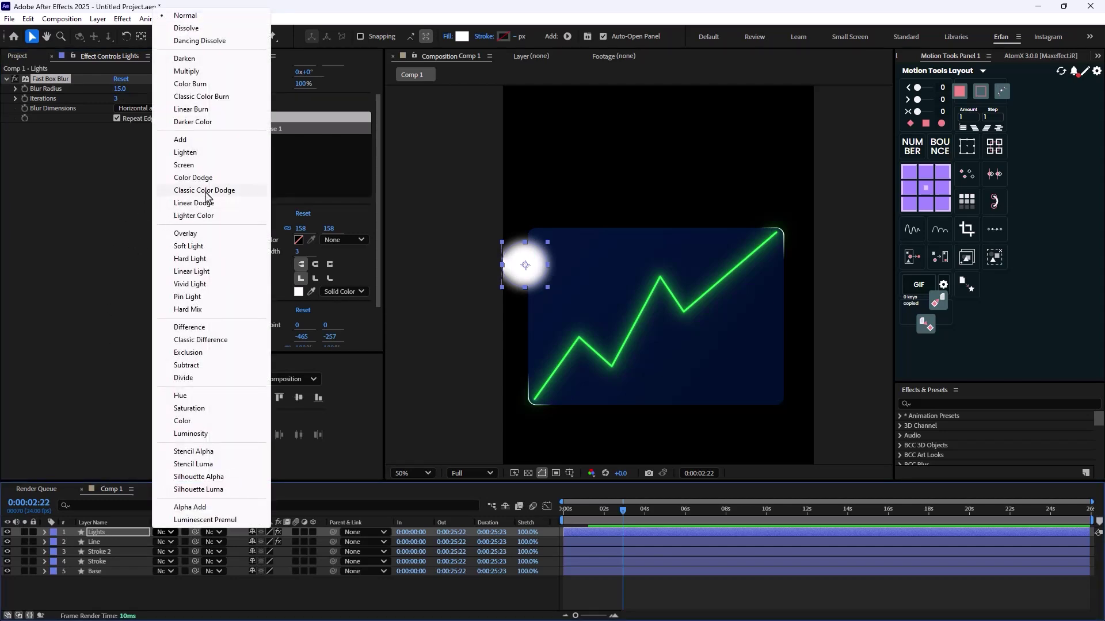
click(205, 192)
click(471, 512)
key(/)
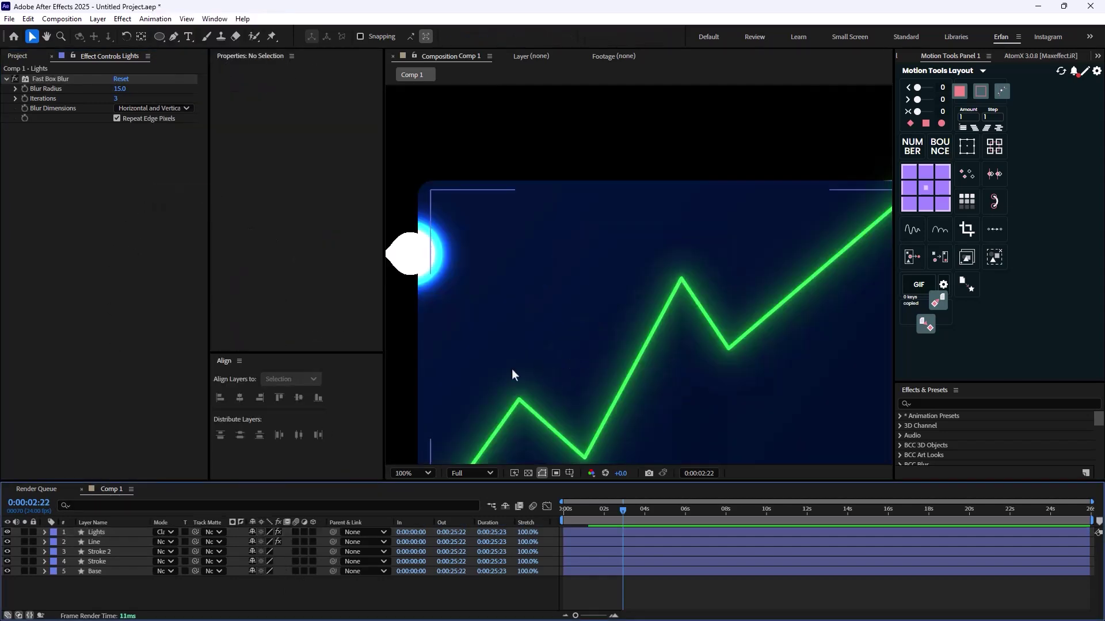
click(115, 532)
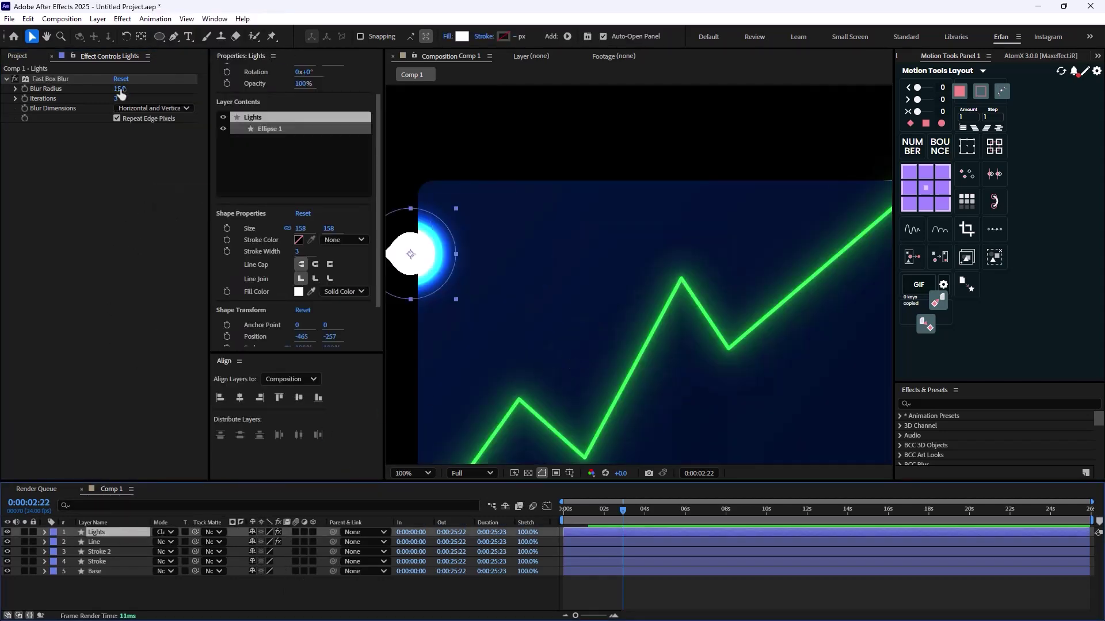
drag(120, 94, 133, 91)
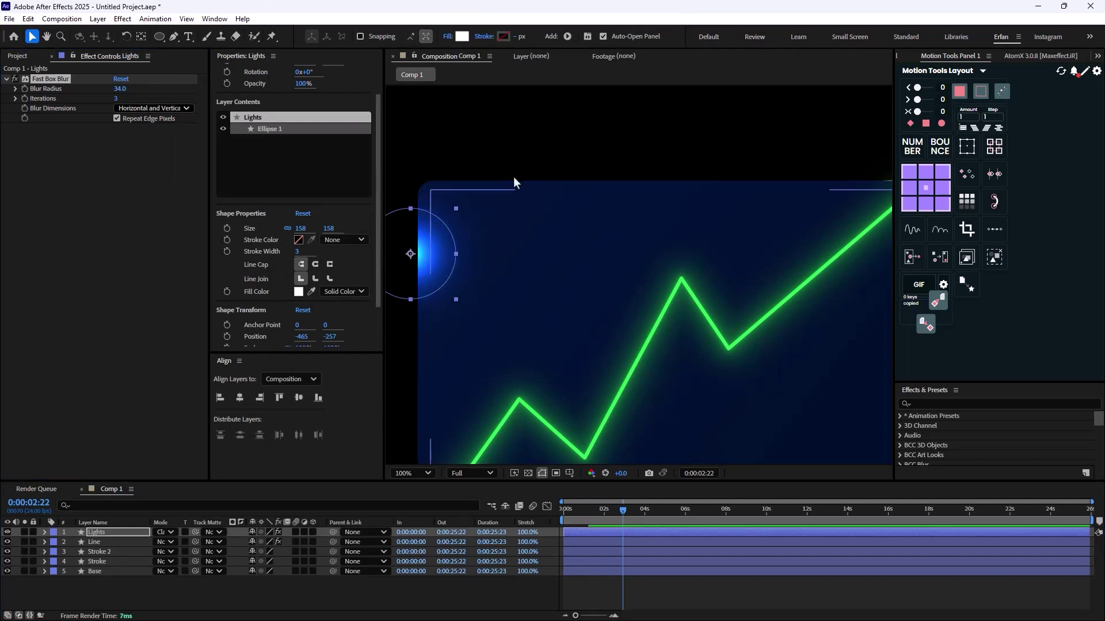
- Change the Lights circle's fill colour to bright green 4CFF2F
click(463, 37)
click(723, 327)
drag(723, 327, 589, 309)
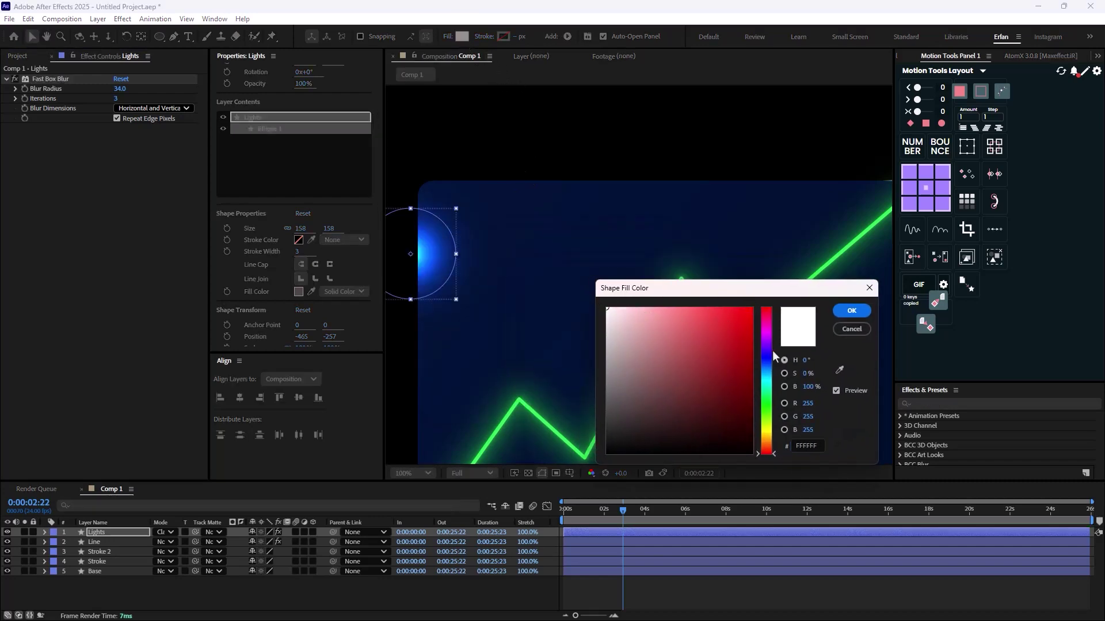
mouse_move(773, 357)
mouse_down()
mouse_move(767, 370)
mouse_move(767, 336)
mouse_move(768, 403)
mouse_up()
click(722, 307)
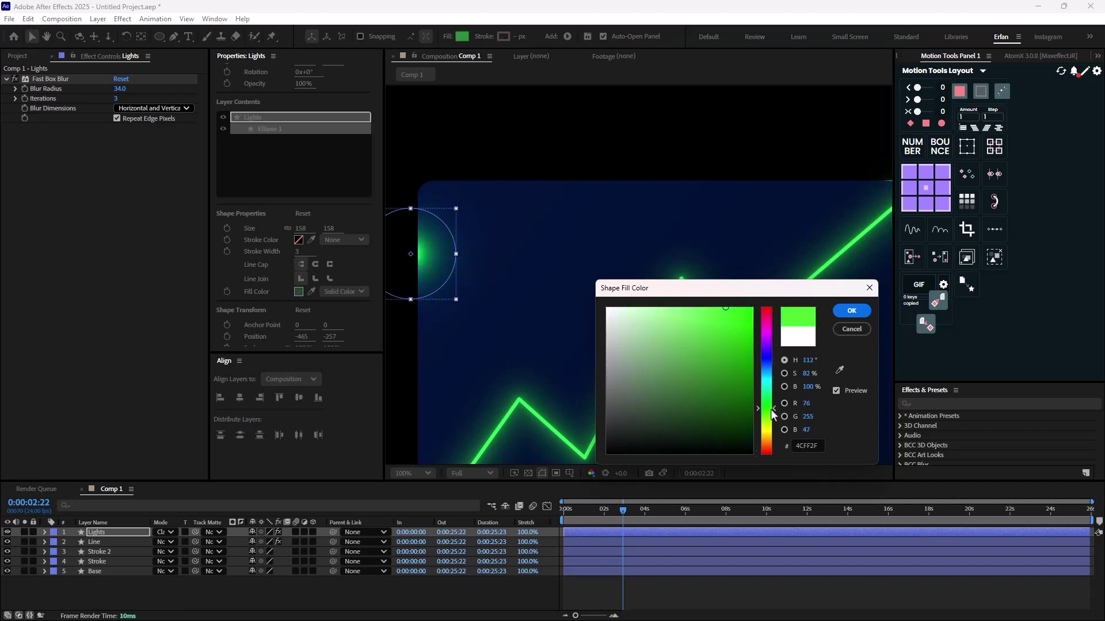
click(852, 312)
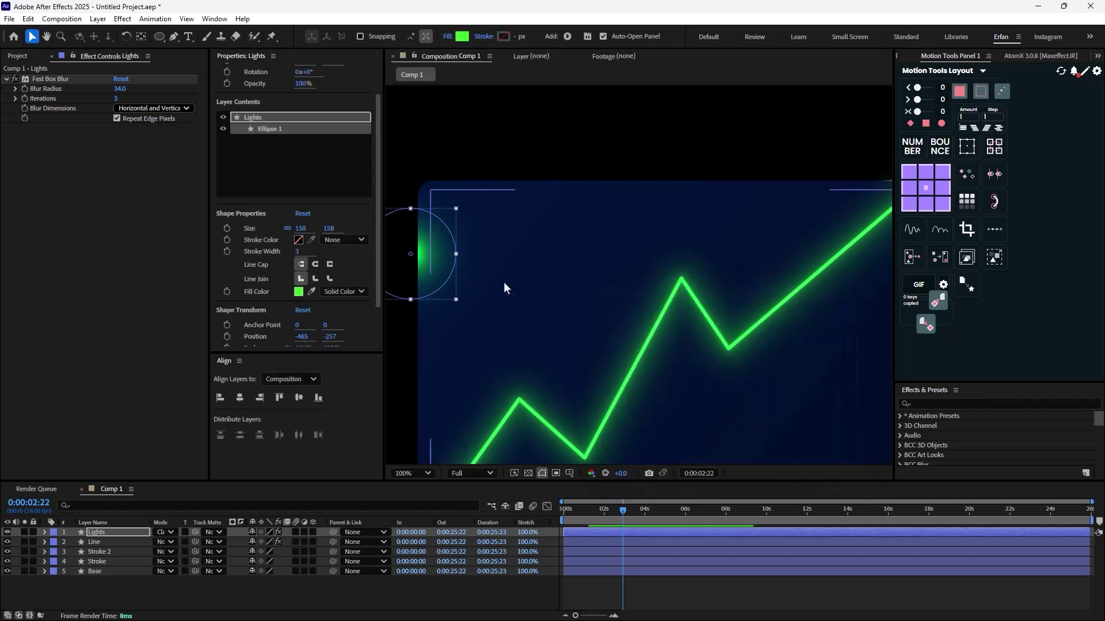
scroll(460, 270, down, 2)
- Reveal the Lights layer's Position and place its first keyframe at 0:00
click(538, 167)
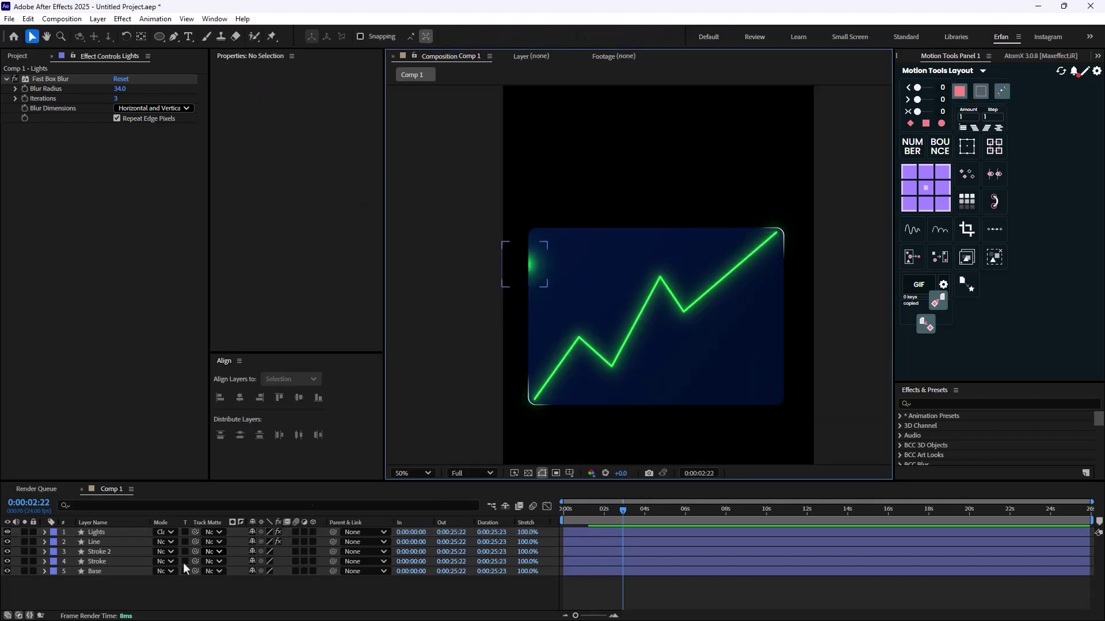
click(96, 533)
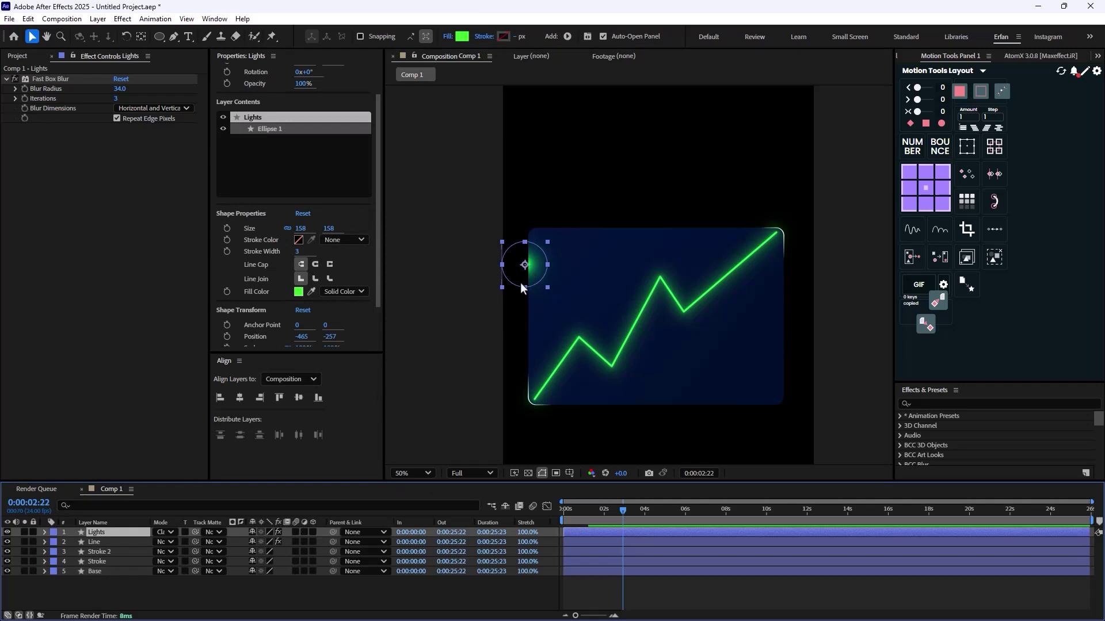
key(p)
click(74, 542)
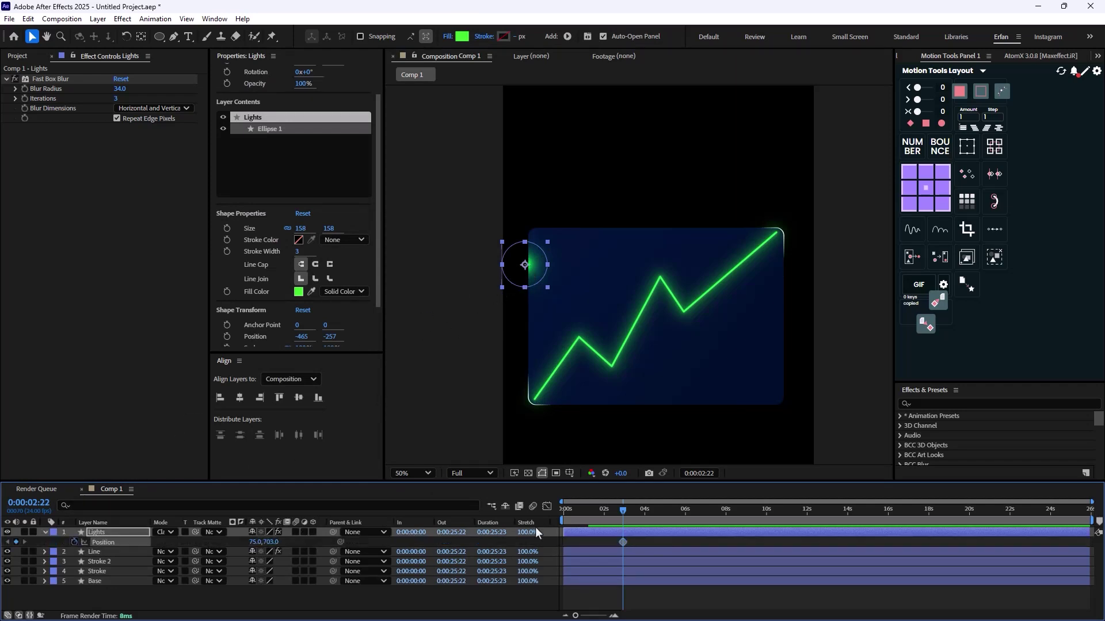
click(567, 551)
click(617, 541)
click(618, 541)
drag(620, 544, 565, 544)
- Keyframe Position Y 941 at 0:00:03:21 and raise the starting position to 603
drag(636, 511, 643, 515)
drag(279, 543, 542, 543)
key(Home)
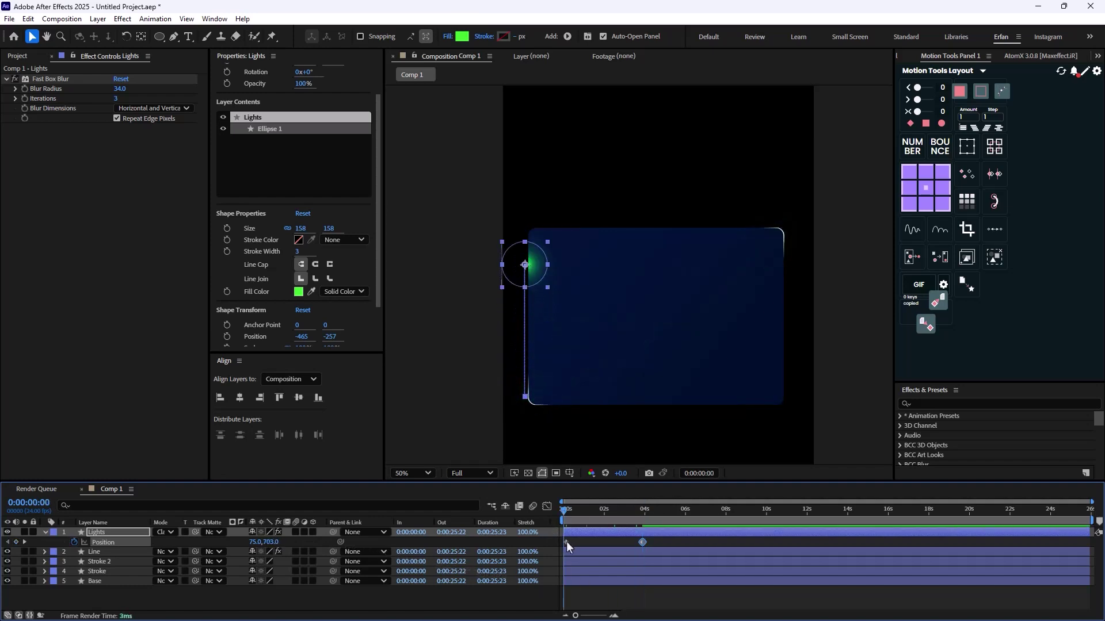
click(566, 541)
key(shift+Up)
key(shift+Up)
key(shift+Up)
key(shift+Up)
key(shift+Up)
key(shift+Up)
key(shift+Up)
key(shift+Up)
key(shift+Up)
key(shift+Up)
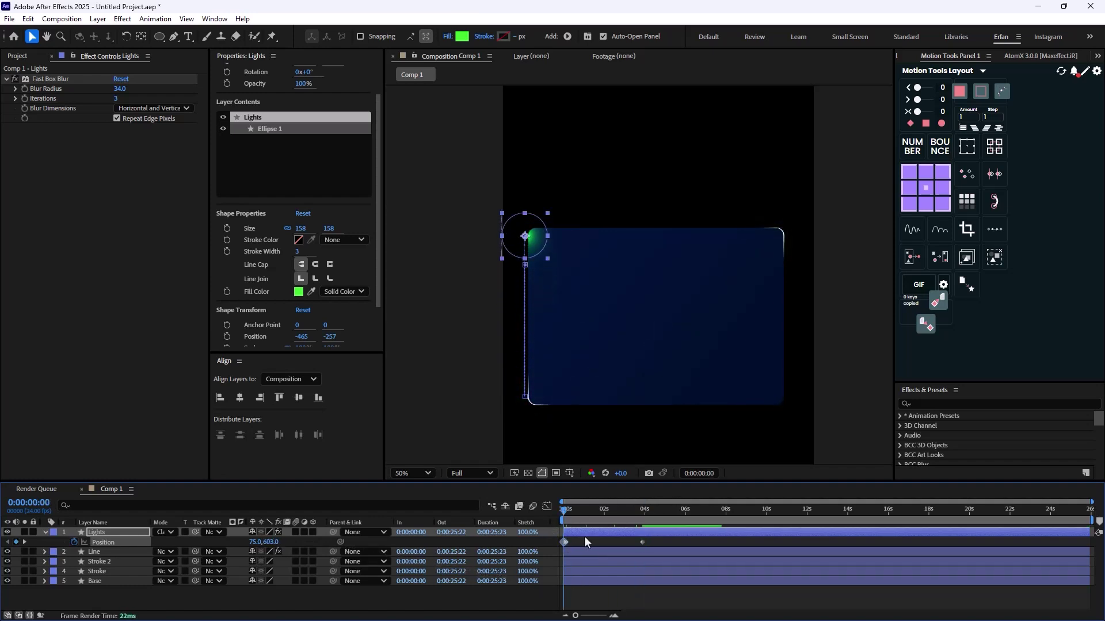
- Preview the light sliding down the box's left edge
click(479, 602)
key(space)
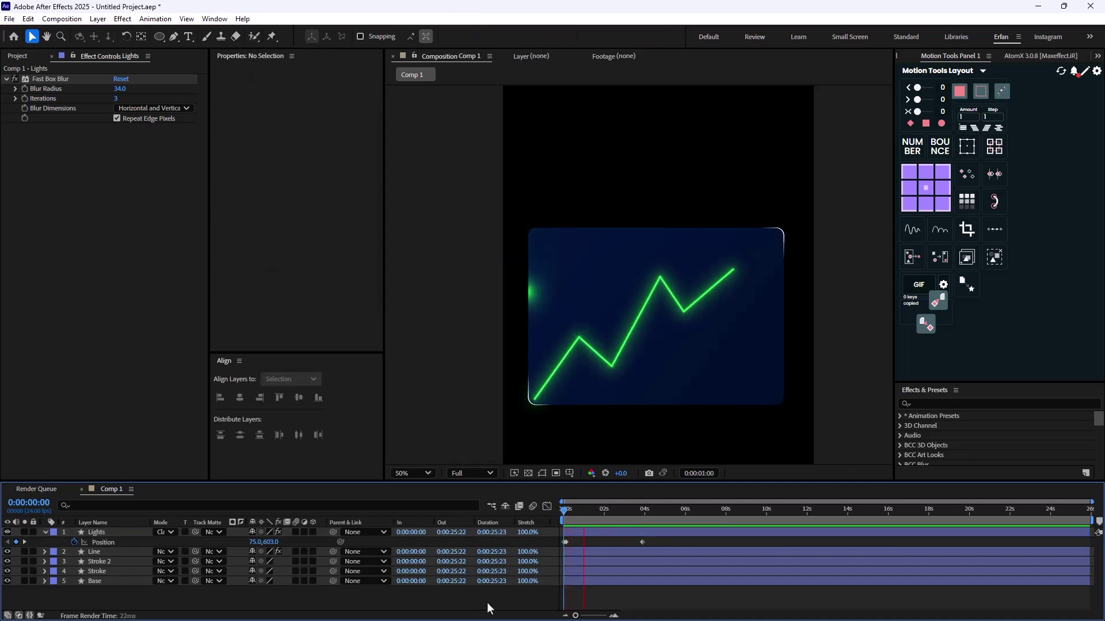
click(565, 542)
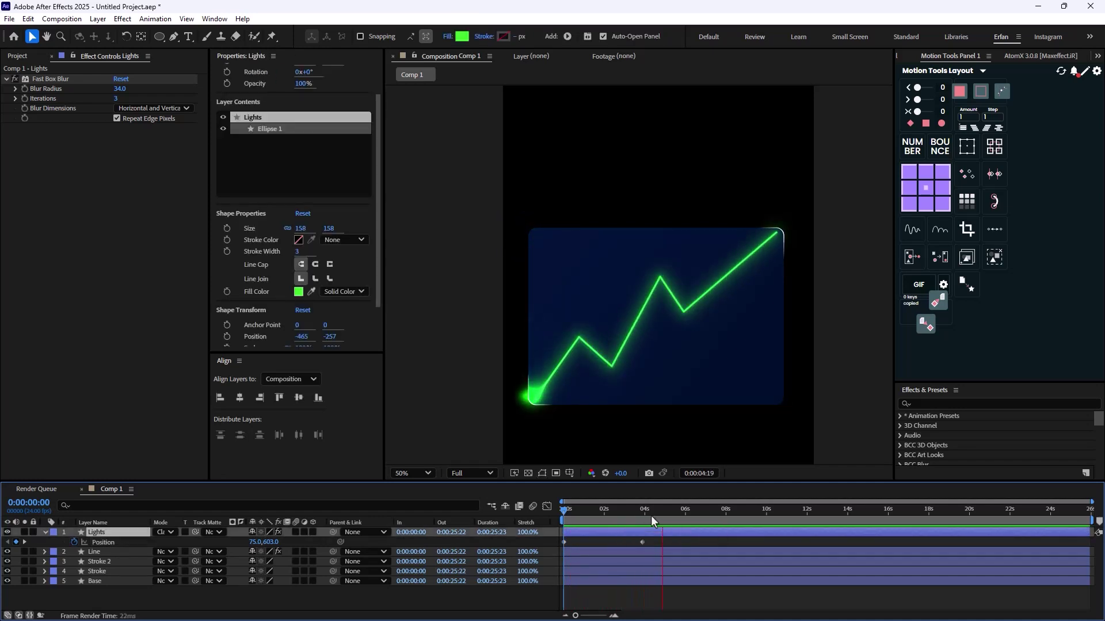
key(space)
key(space)
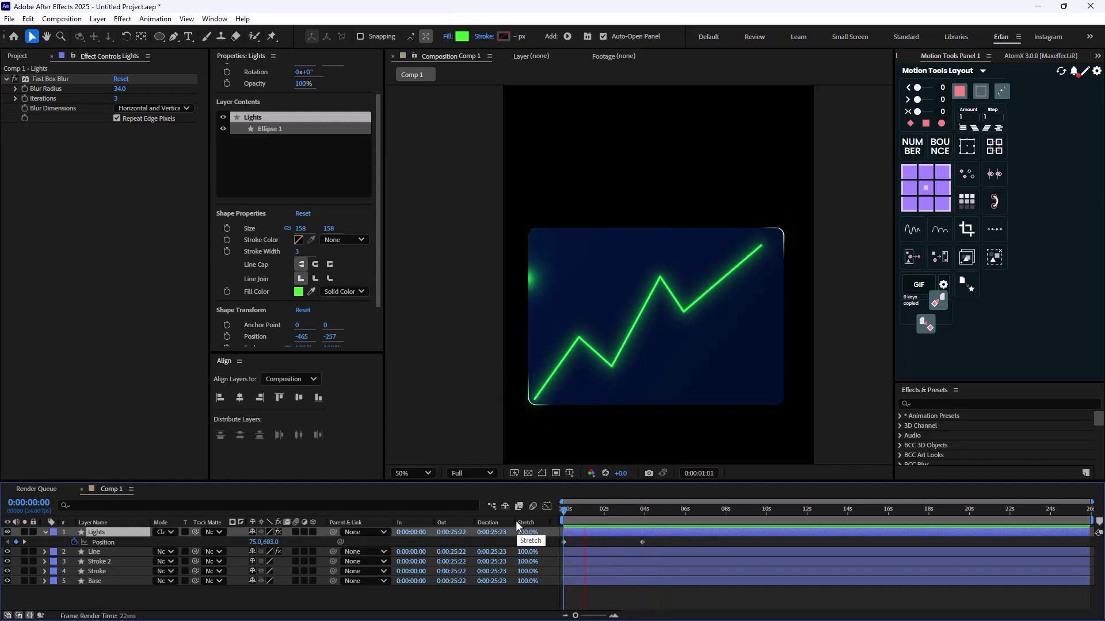
key(space)
- Add an Inner Glow layer style to the Base layer and expand its settings
click(101, 579)
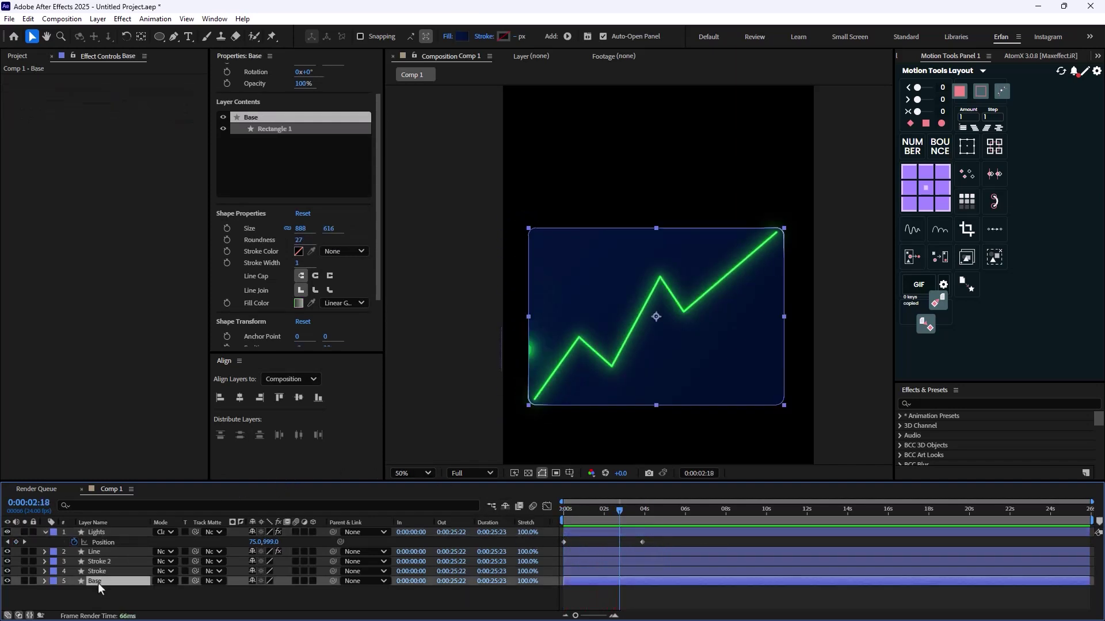
click(45, 581)
right_click(111, 580)
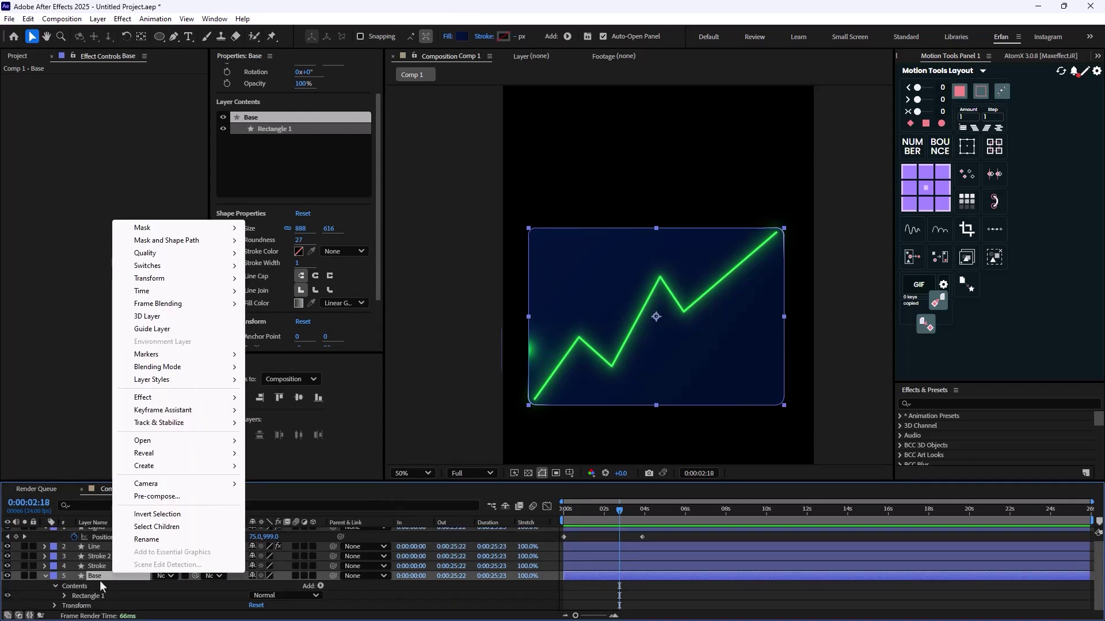
right_click(97, 578)
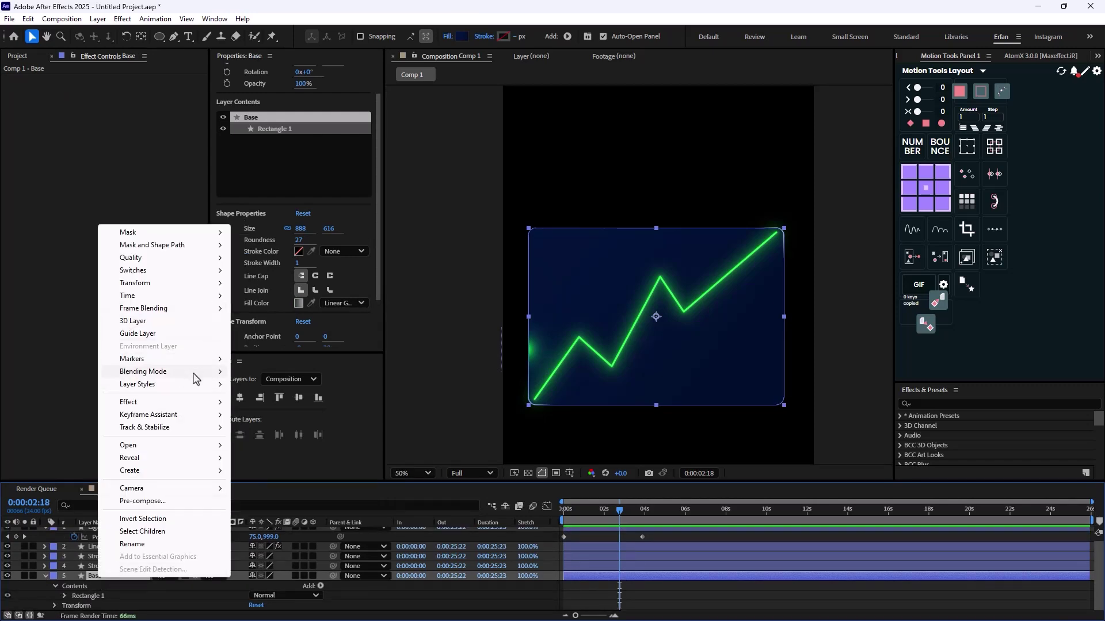
mouse_move(198, 386)
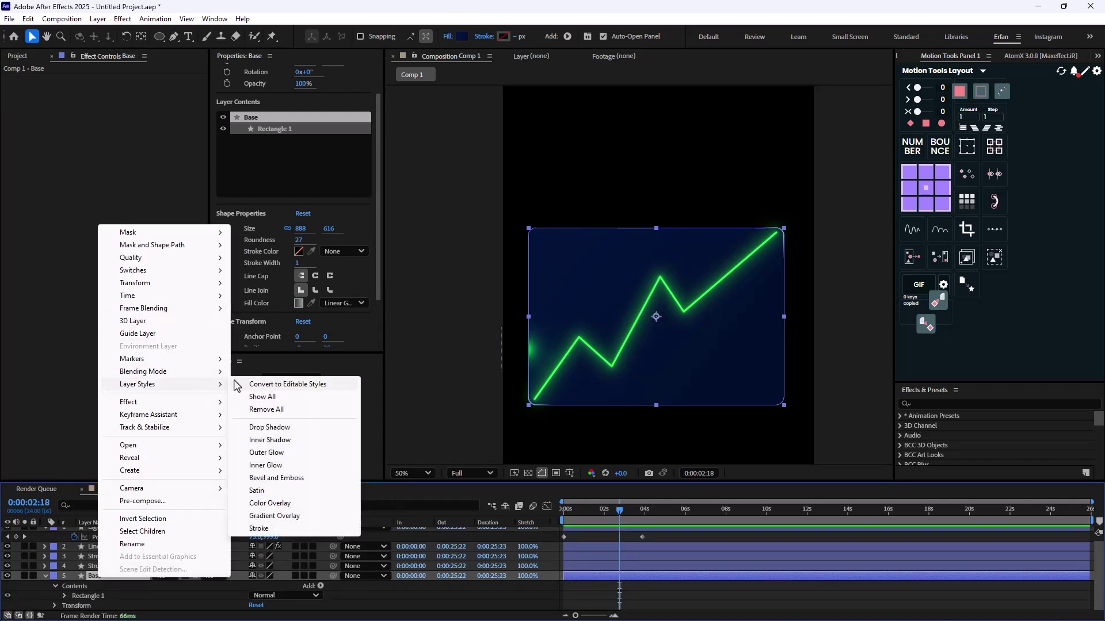
click(307, 466)
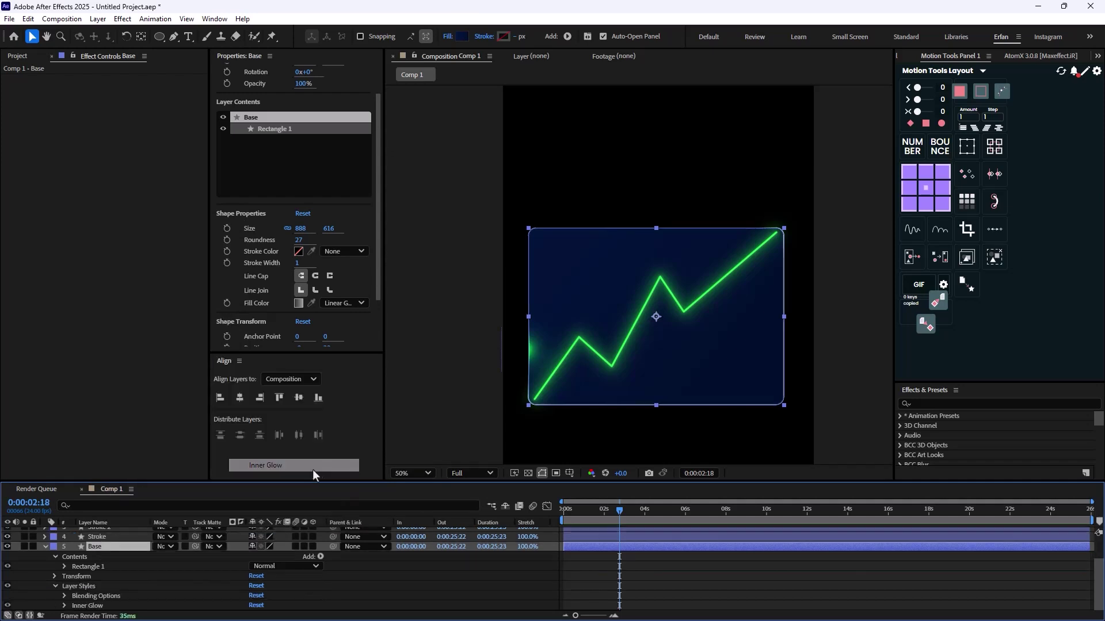
click(63, 605)
- Increase the Inner Glow size to 17
scroll(148, 593, down, 5)
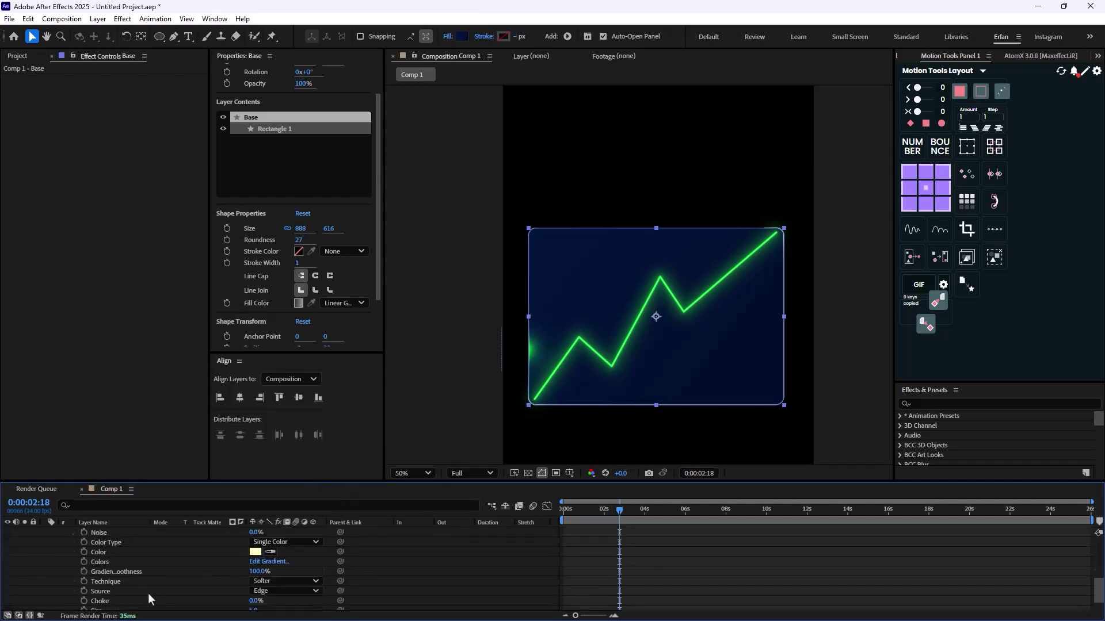
scroll(253, 587, down, 2)
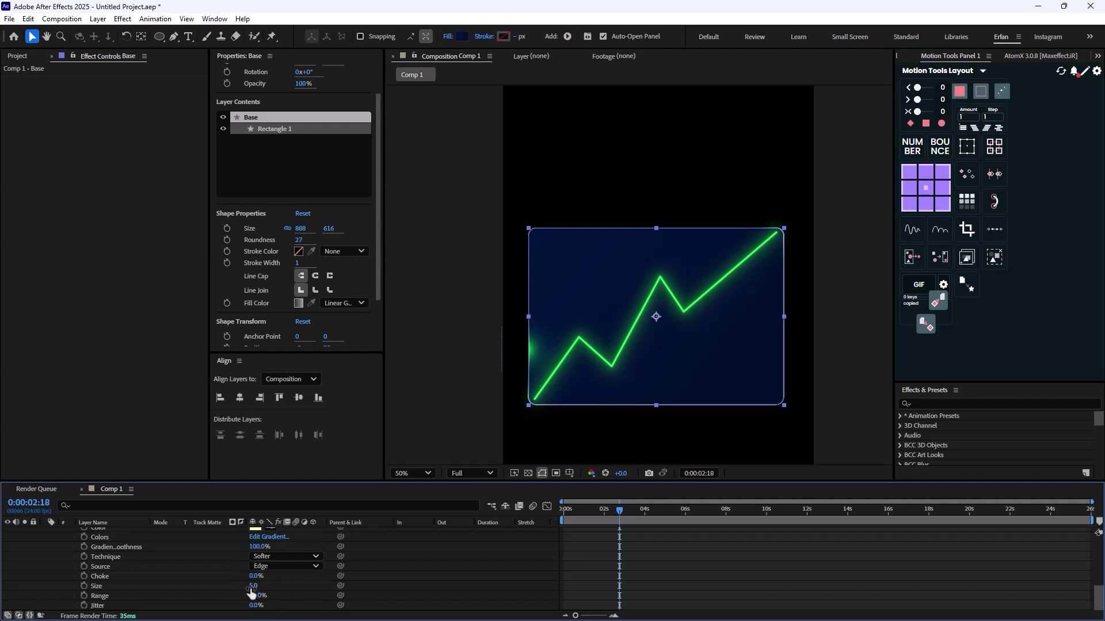
drag(253, 593, 262, 587)
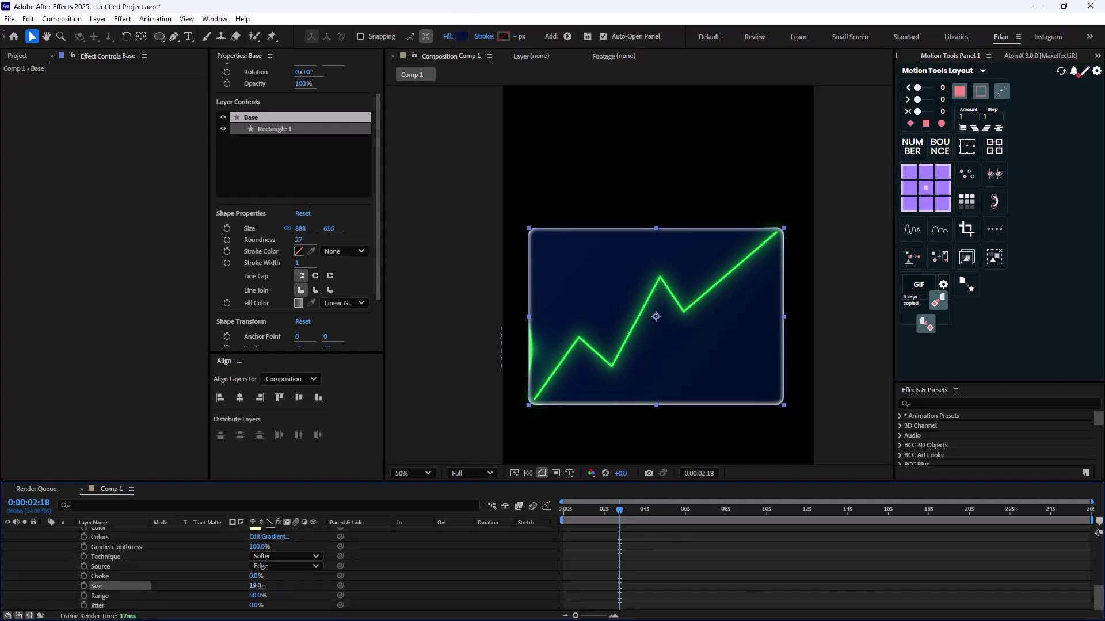
click(325, 586)
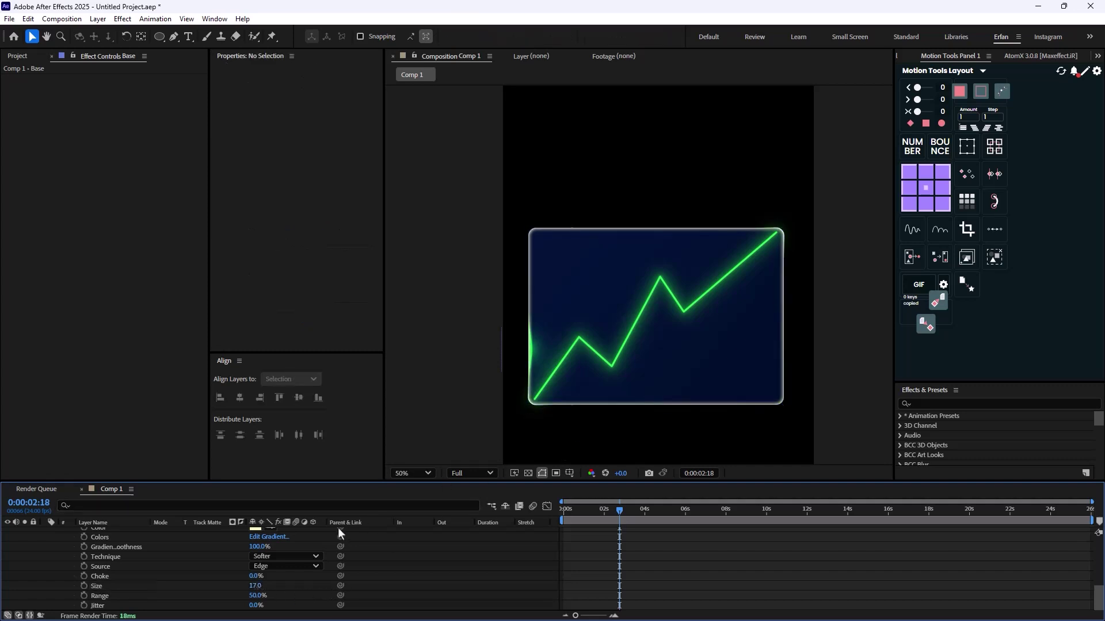
- Keep Single Color, set the Inner Glow blend mode to Normal and opacity to 36%
scroll(264, 563, up, 1)
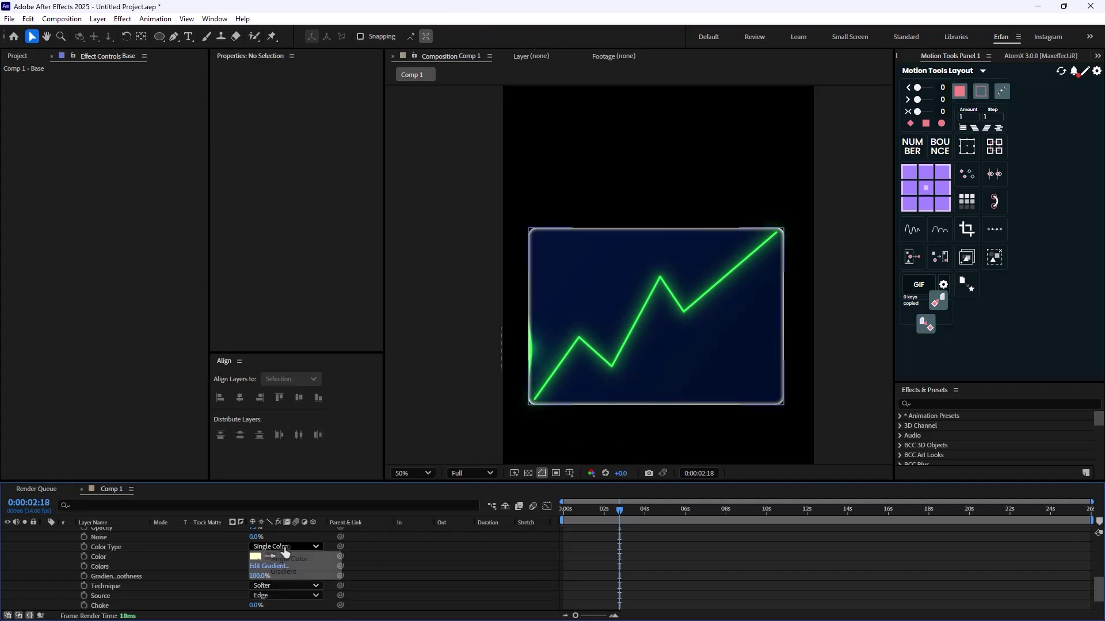
click(282, 547)
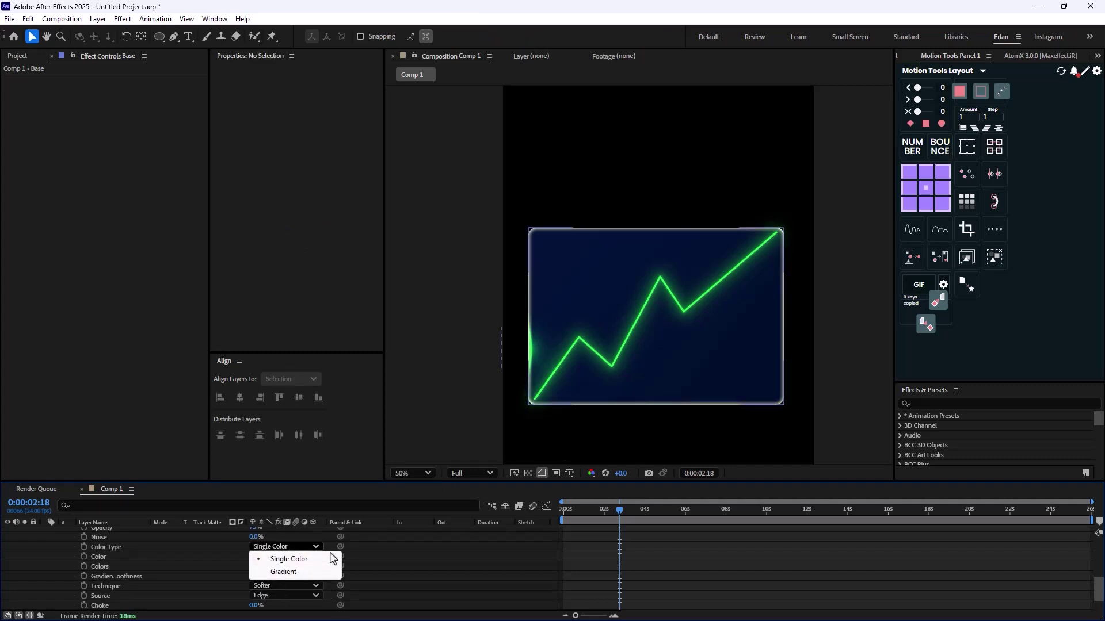
click(319, 567)
scroll(283, 577, up, 2)
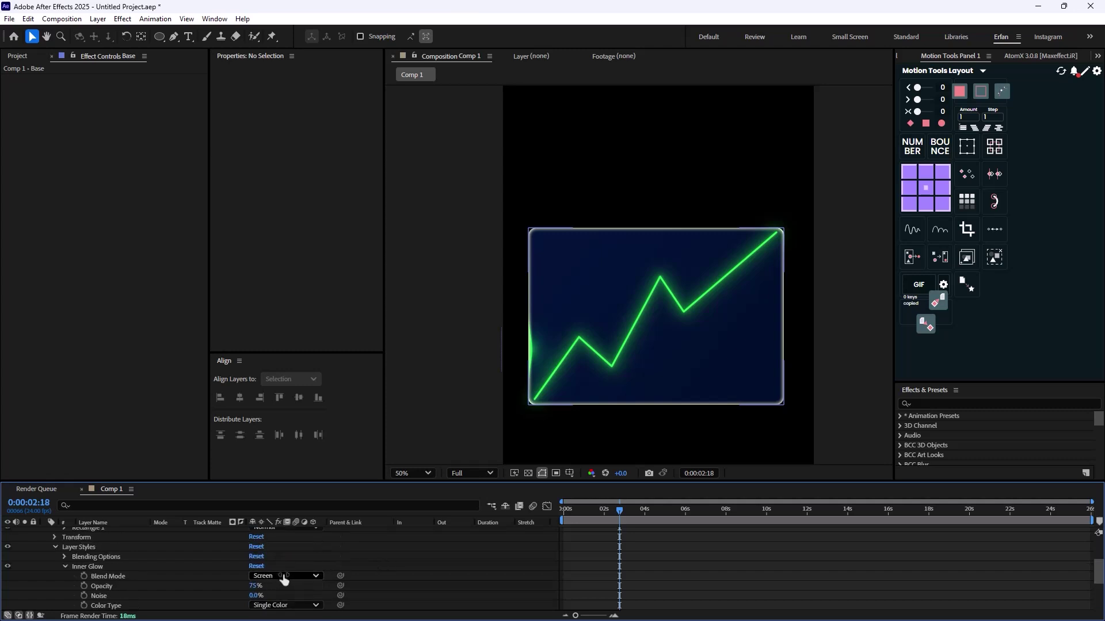
click(286, 577)
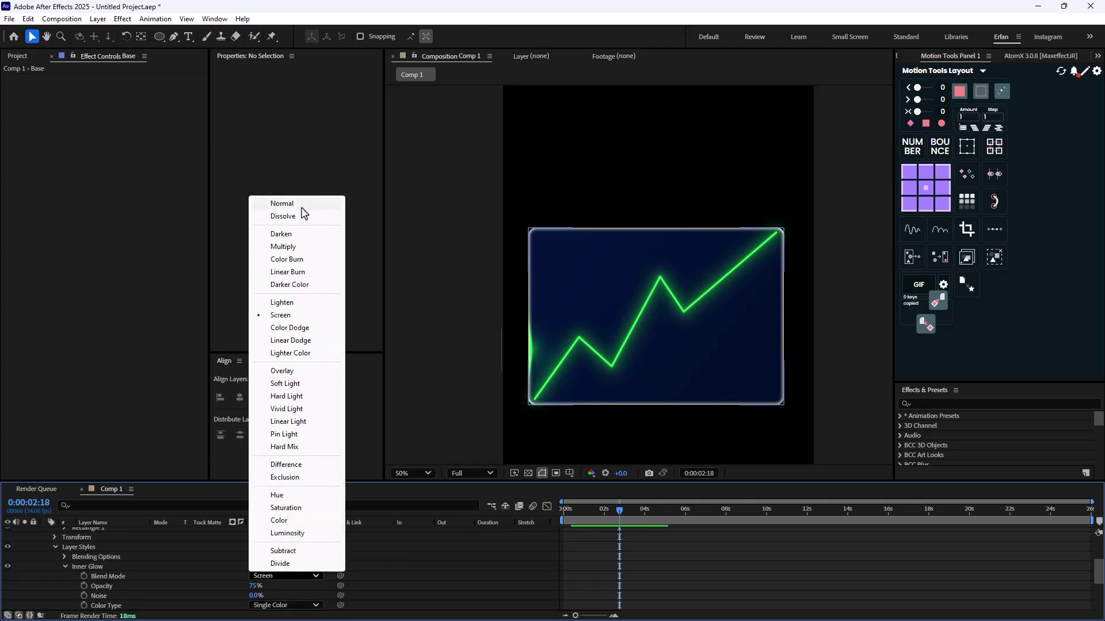
click(302, 205)
drag(256, 586, 231, 586)
click(467, 571)
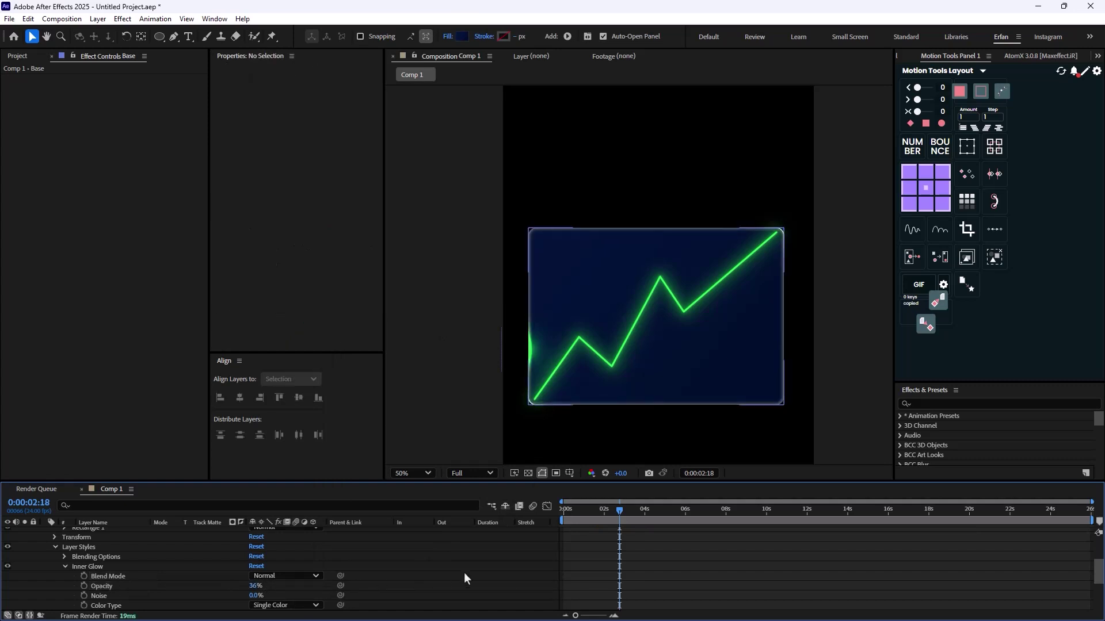
key(comma)
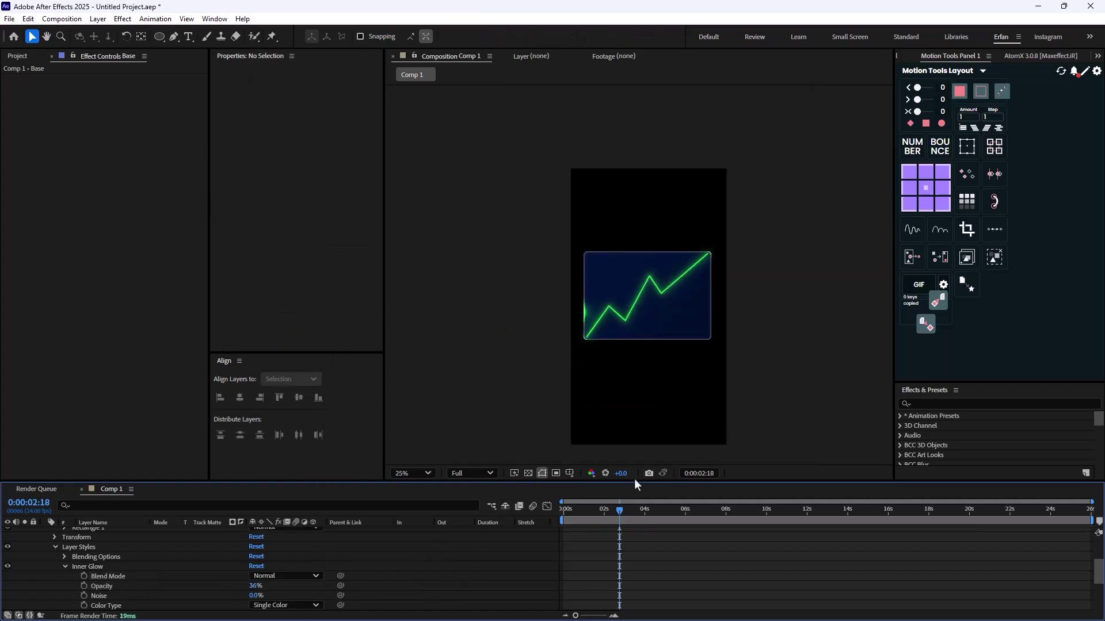
drag(609, 510, 550, 514)
click(762, 393)
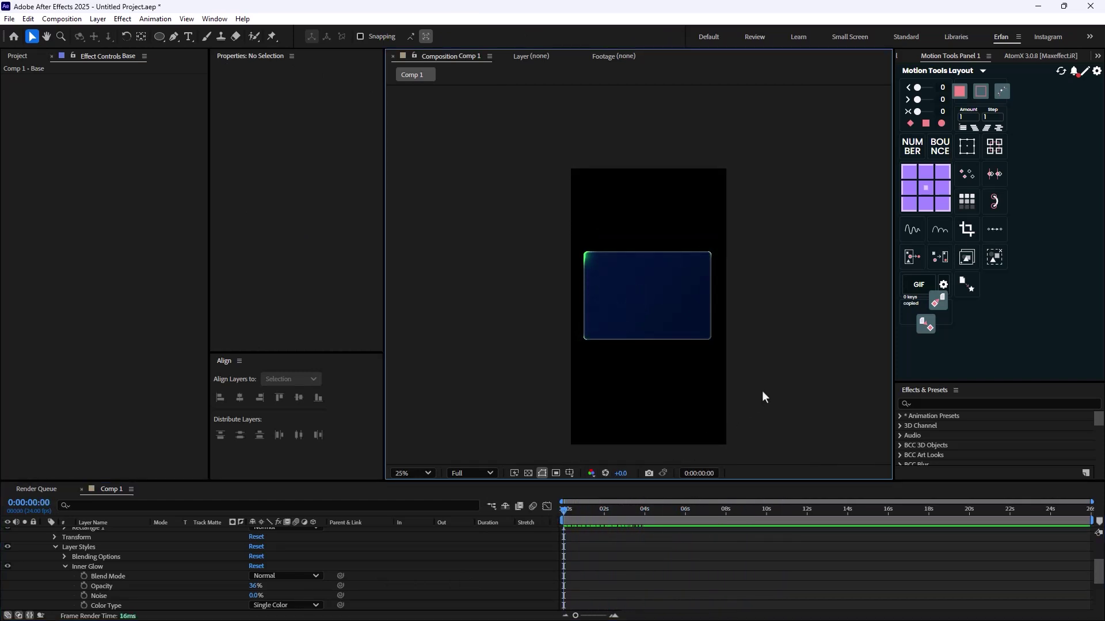